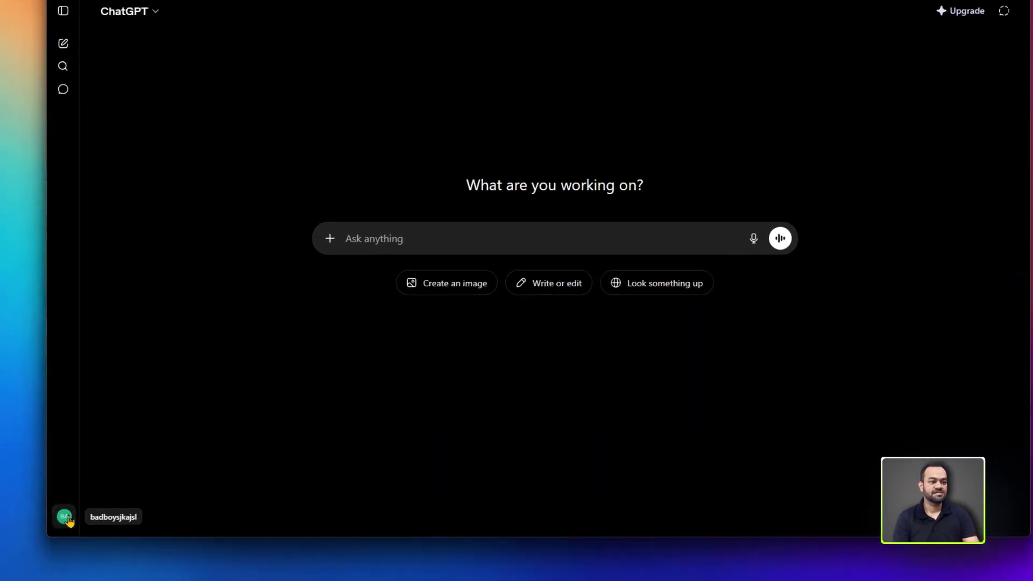
- Open the personalization settings and view the list of saved memories
{"action": "left_click", "coordinate": [66, 517]}
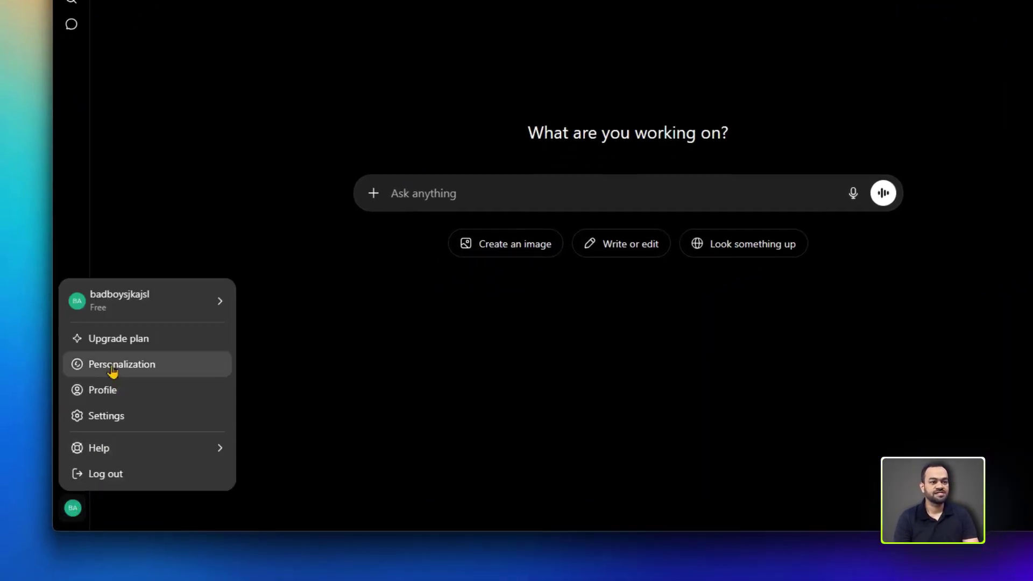
{"action": "left_click", "coordinate": [99, 391]}
{"action": "scroll", "coordinate": [388, 262], "scroll_direction": "down", "scroll_amount": 10}
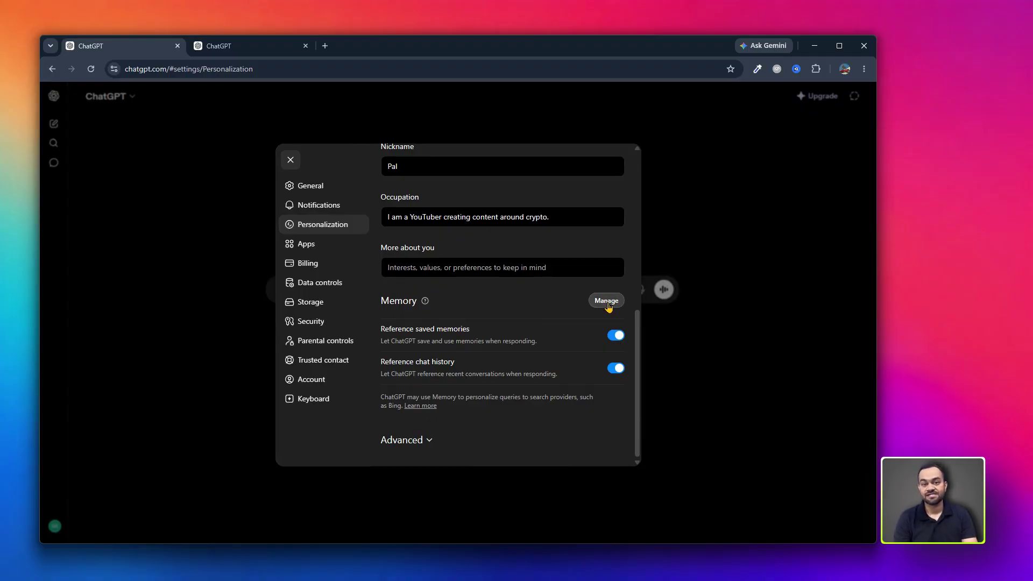
{"action": "left_click", "coordinate": [607, 301]}
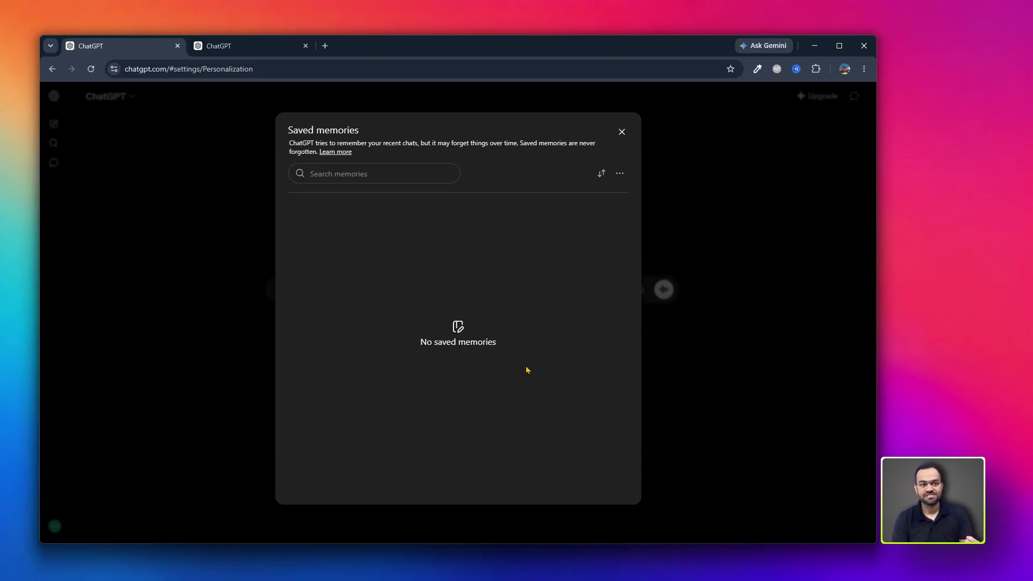
- In the other ChatGPT tab, send the prompt "give me 10 video ideas for my youtube channel"
{"action": "left_click", "coordinate": [232, 51]}
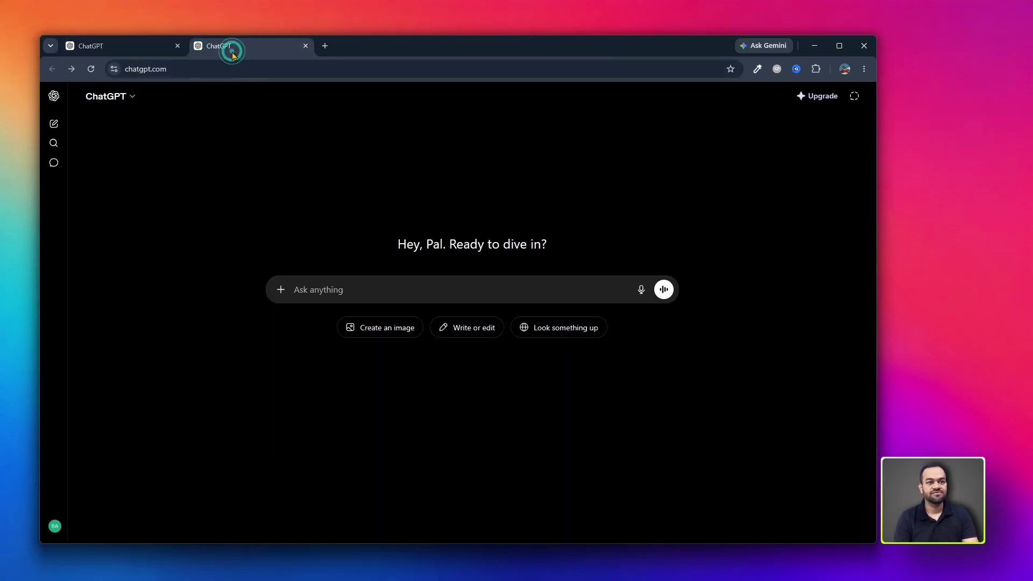
{"action": "left_click", "coordinate": [346, 291]}
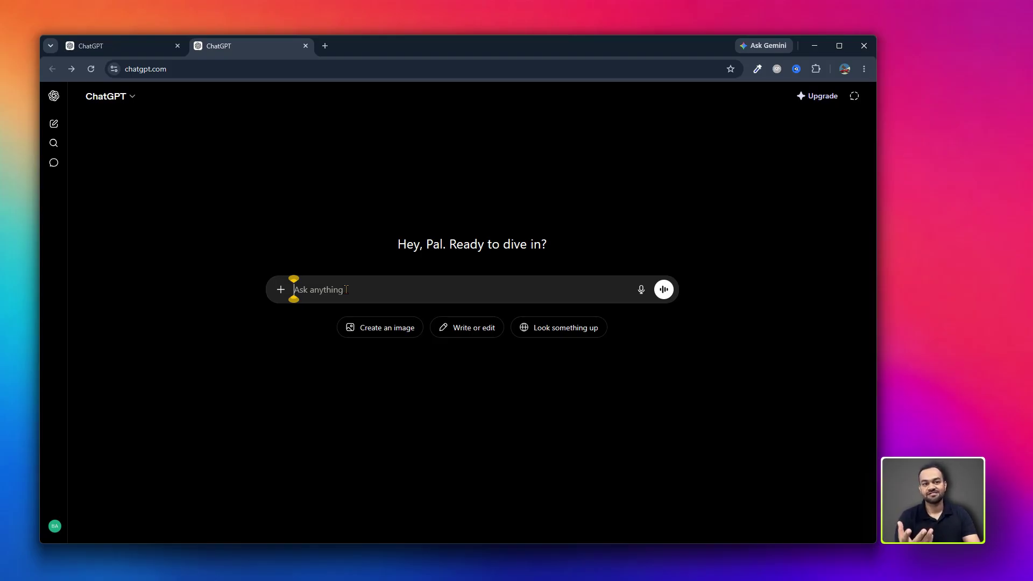
{"action": "type", "text": "gif me"}
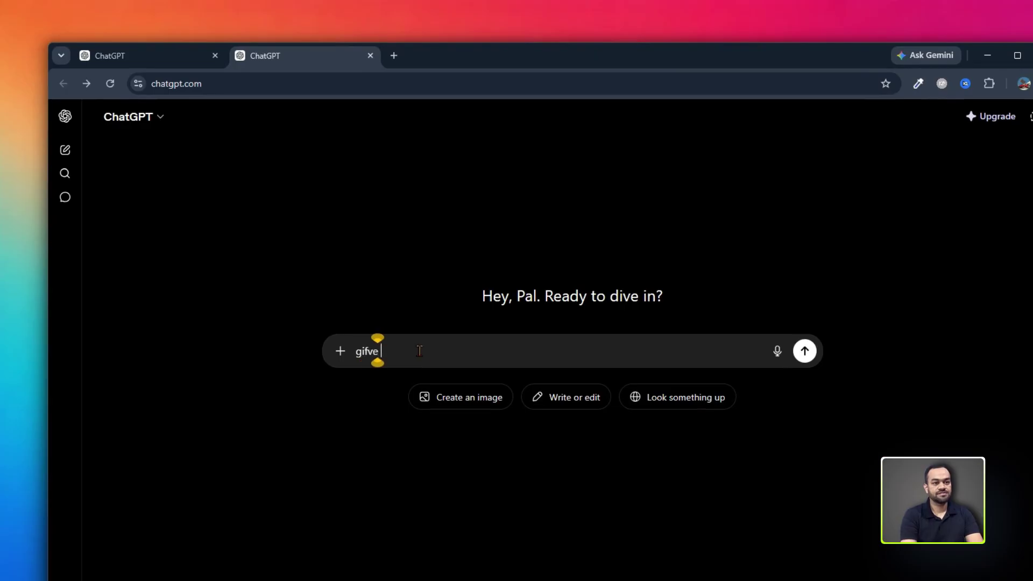
{"action": "key", "text": "BackSpace"}
{"action": "key", "text": "BackSpace"}
{"action": "key", "text": "BackSpace"}
{"action": "key", "text": "BackSpace"}
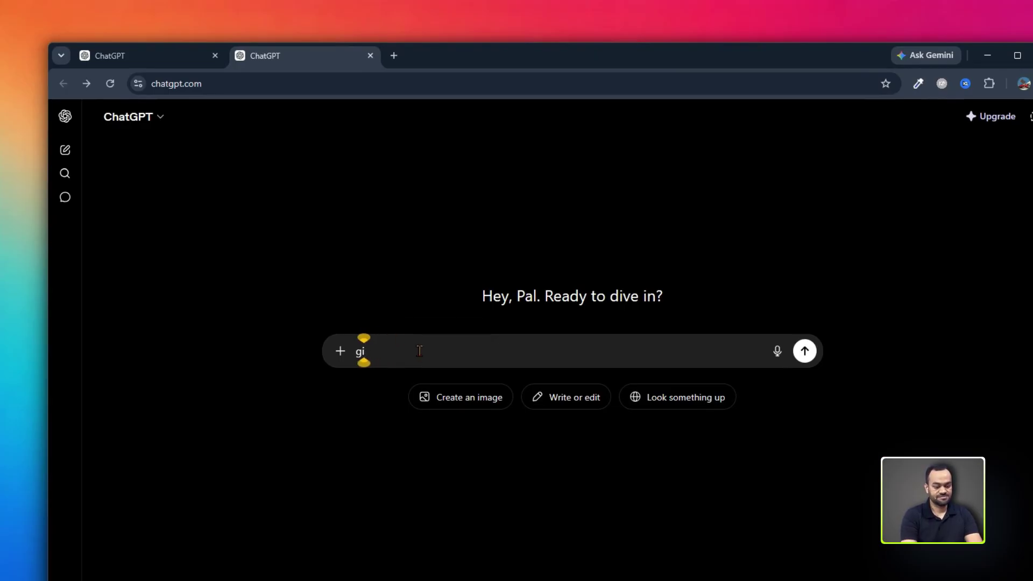
{"action": "type", "text": "ve me 10"}
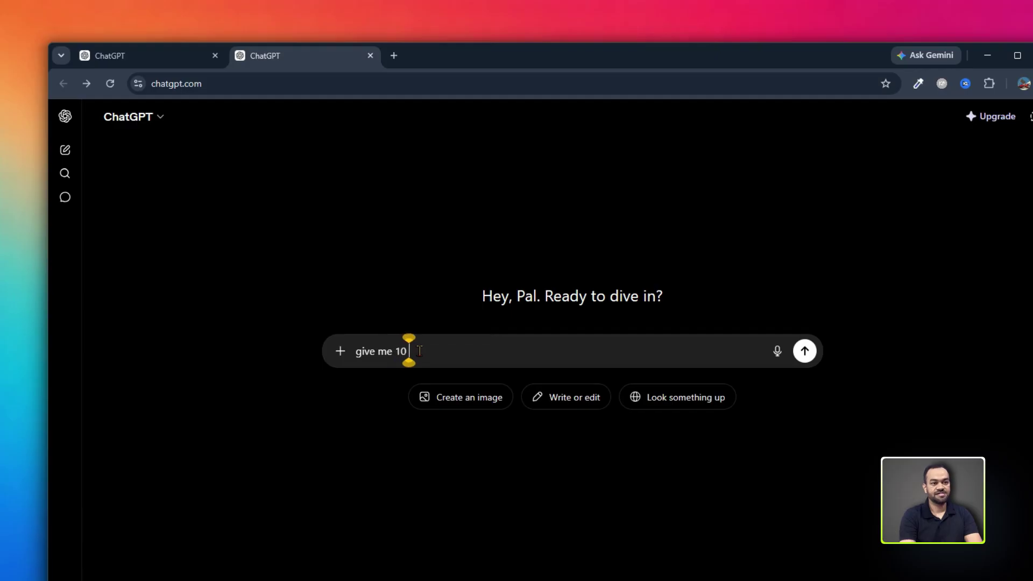
{"action": "type", "text": " video ideas for my yout"}
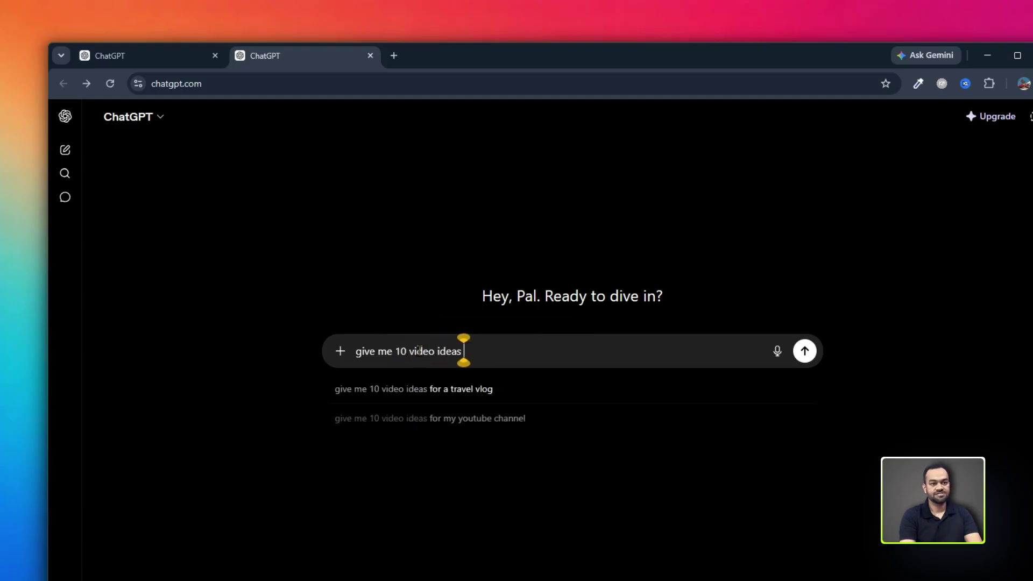
{"action": "type", "text": "ube channel"}
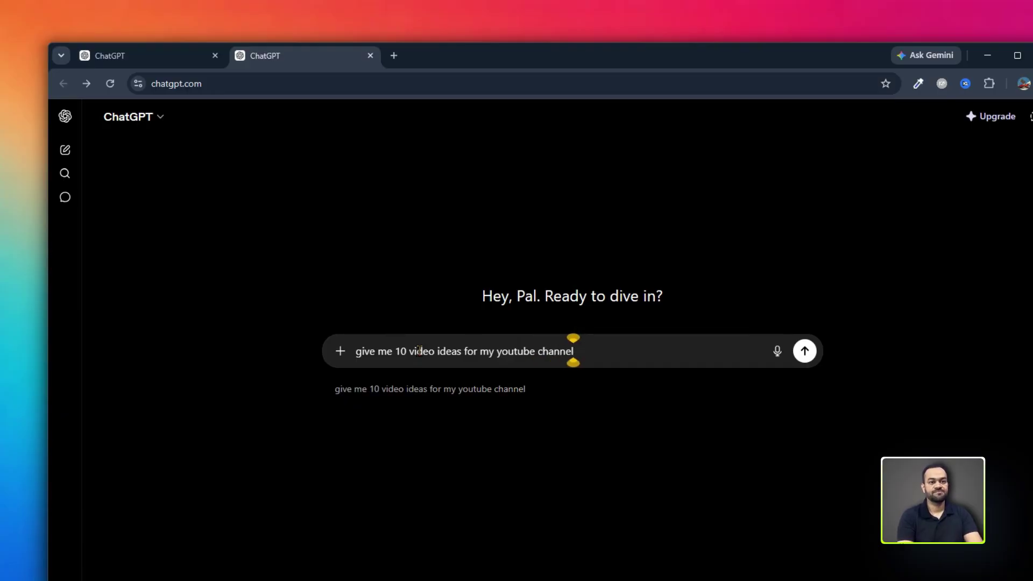
{"action": "key", "text": "Return"}
- Read through the suggested video ideas to check which niche they are tailored to
{"action": "left_click_drag", "start_coordinate": [265, 168], "coordinate": [551, 332]}
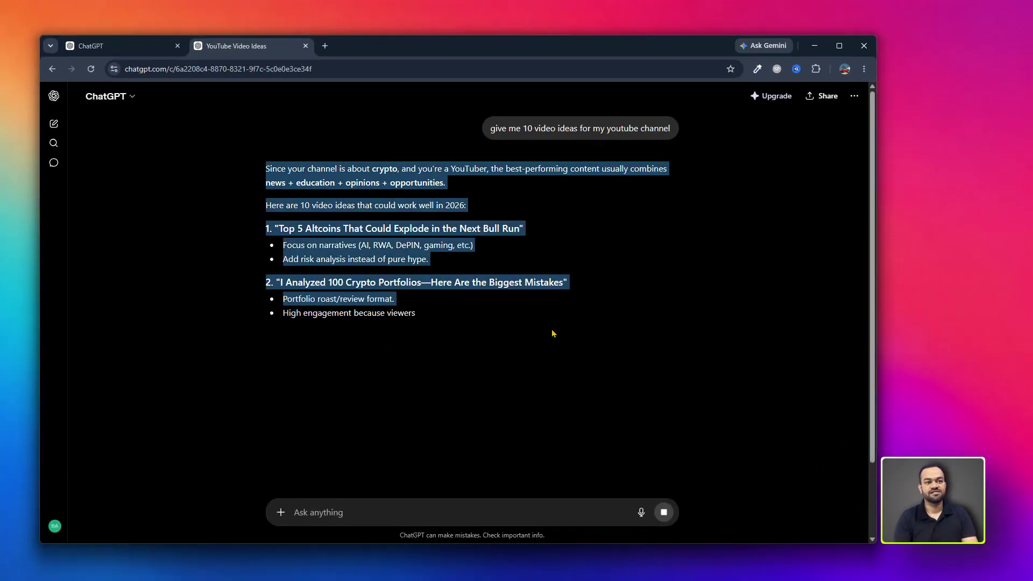
{"action": "left_click", "coordinate": [551, 331]}
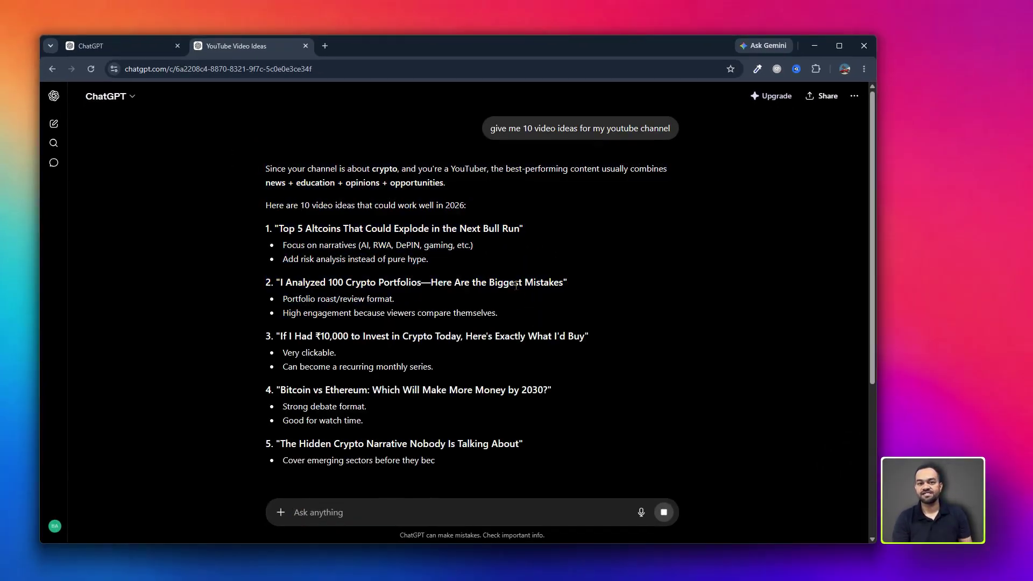
{"action": "scroll", "coordinate": [511, 306], "scroll_direction": "down", "scroll_amount": 5}
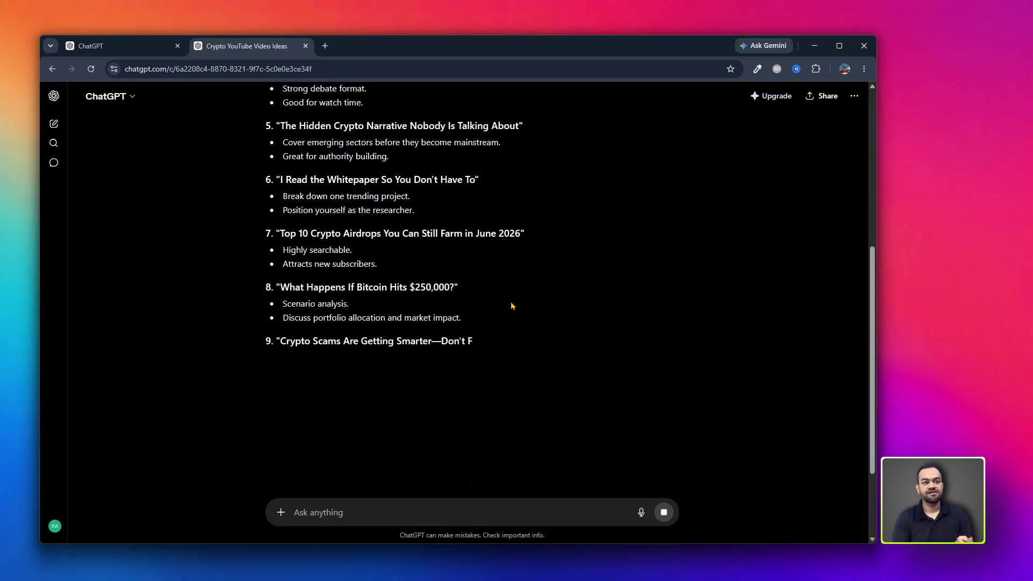
{"action": "scroll", "coordinate": [512, 306], "scroll_direction": "up", "scroll_amount": 7}
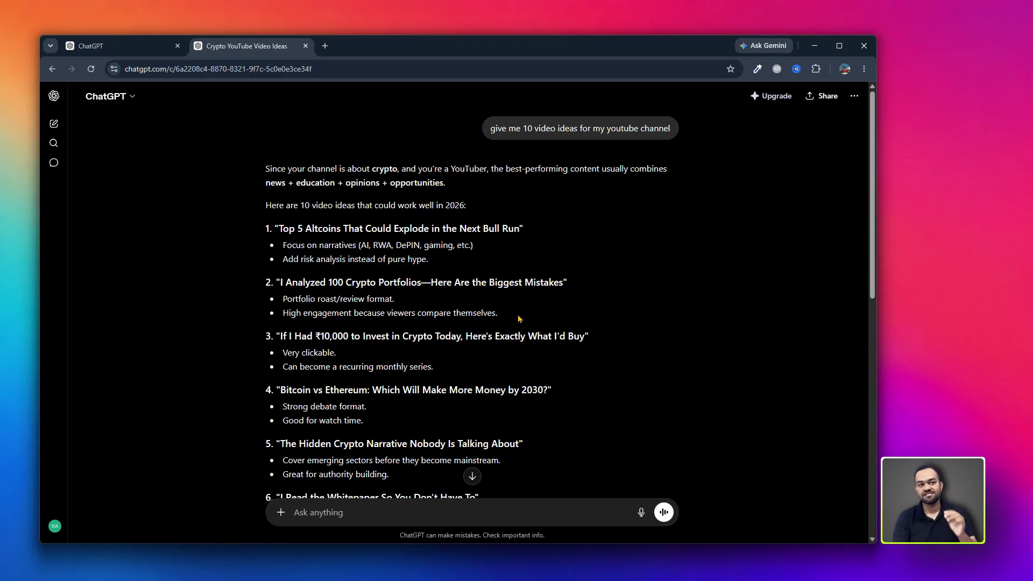
{"action": "scroll", "coordinate": [512, 306], "scroll_direction": "down", "scroll_amount": 10}
{"action": "scroll", "coordinate": [485, 334], "scroll_direction": "up", "scroll_amount": 10}
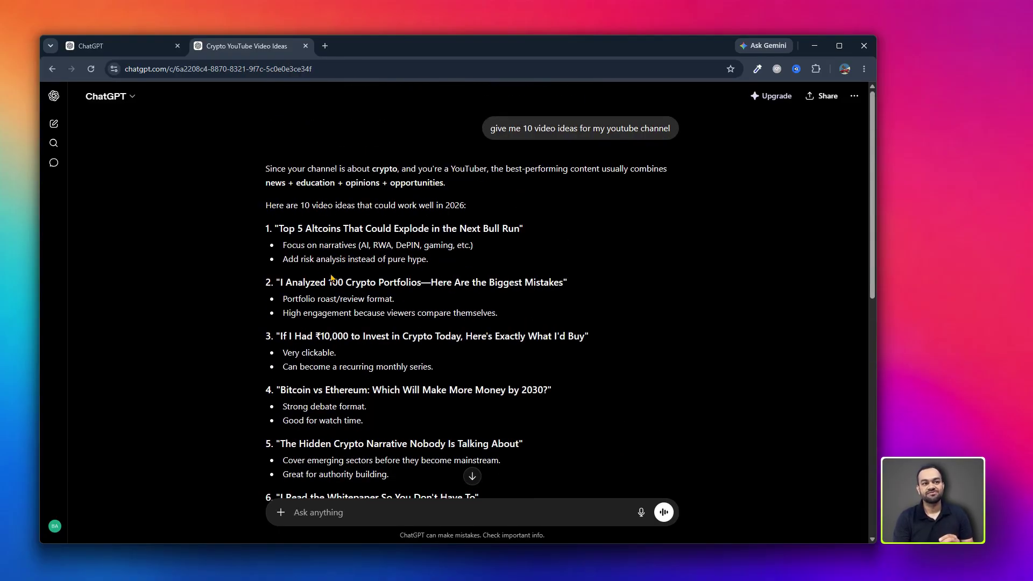
- In a new chat, dictate and send a request to remember the Kannada AI niche YouTube channel and always tailor content-creation responses to it
{"action": "left_click", "coordinate": [54, 124]}
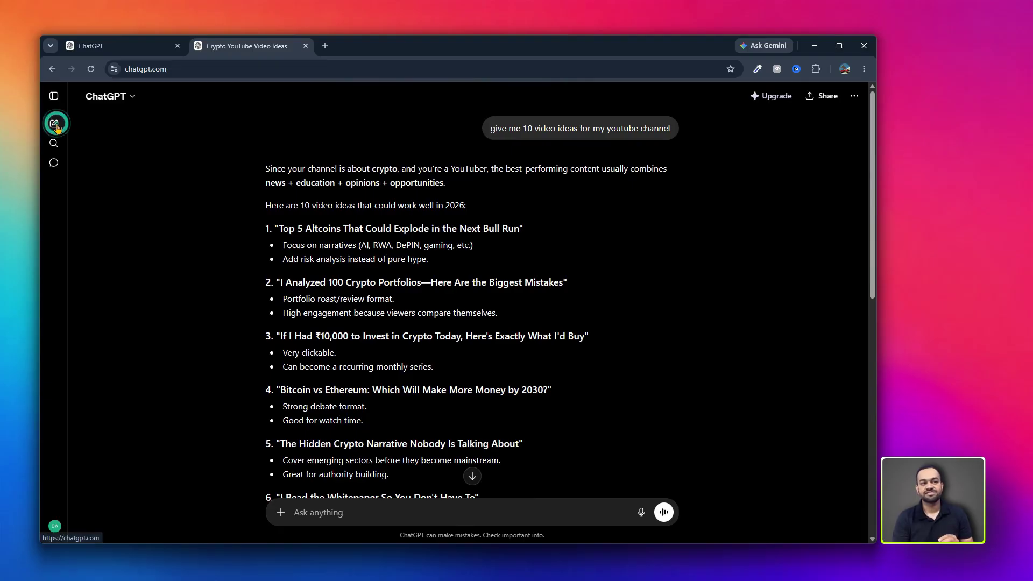
{"action": "left_click", "coordinate": [341, 287]}
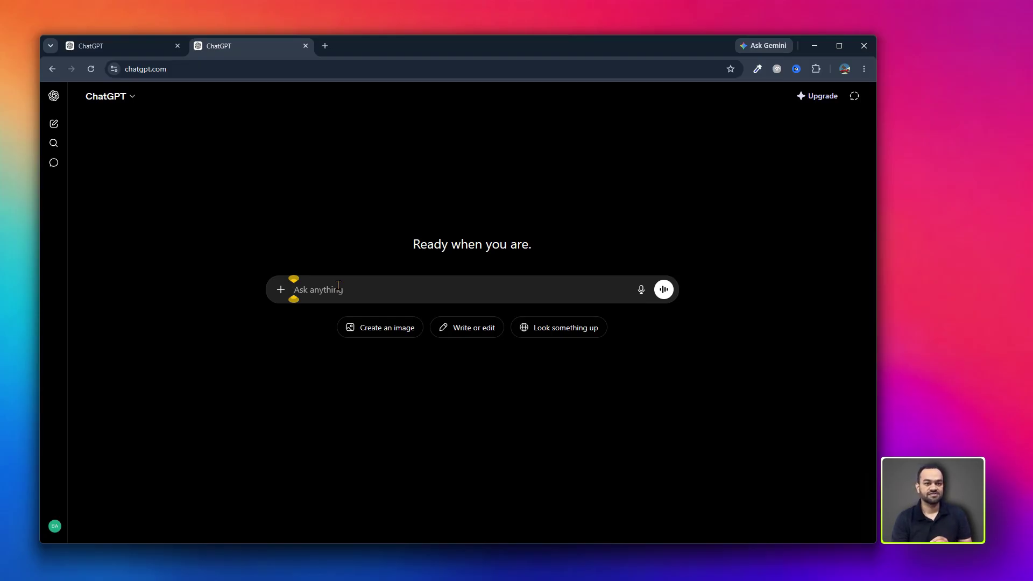
{"action": "key", "text": "ctrl+shift+d"}
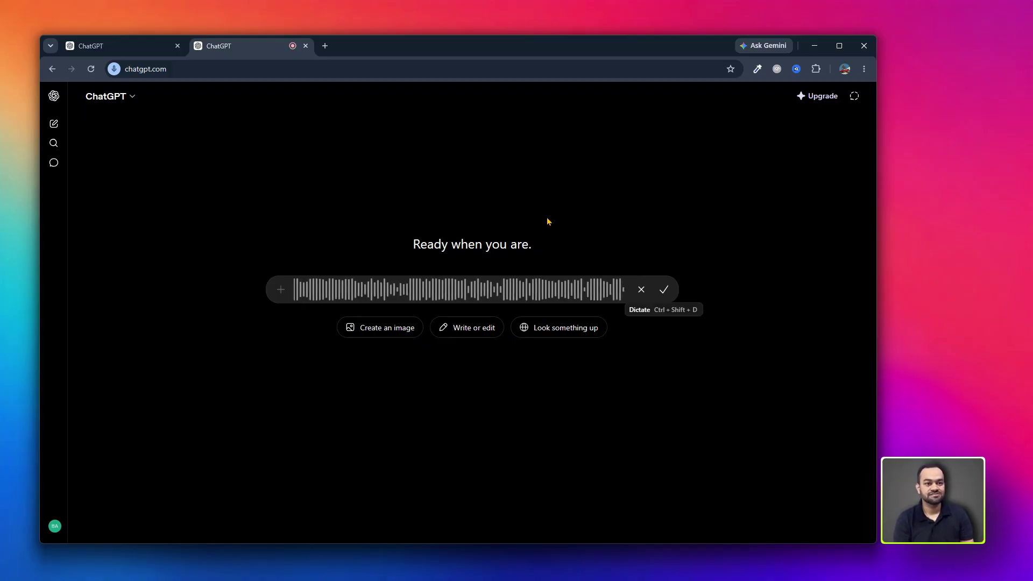
{"action": "left_click", "coordinate": [664, 289]}
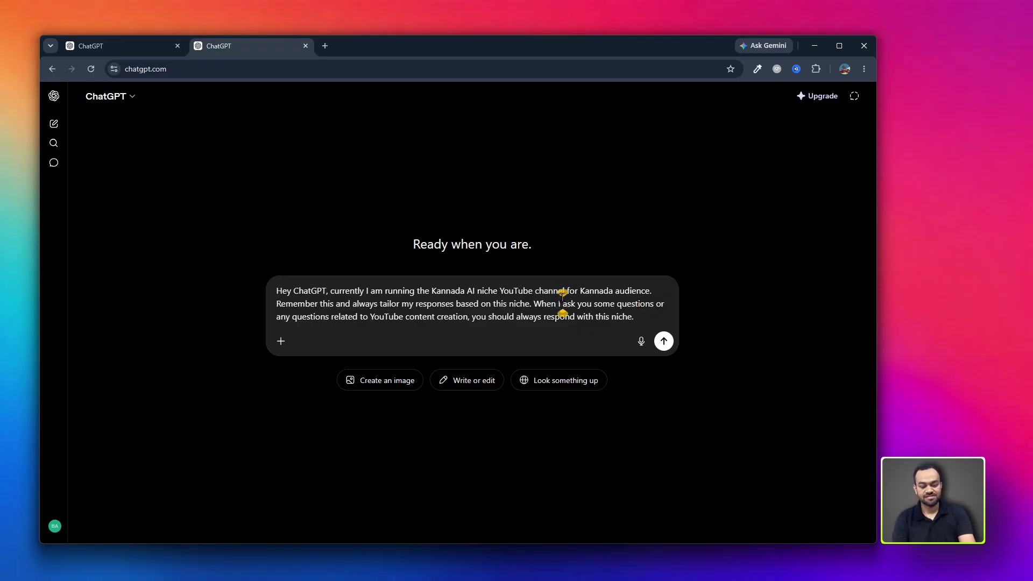
{"action": "key", "text": "Return"}
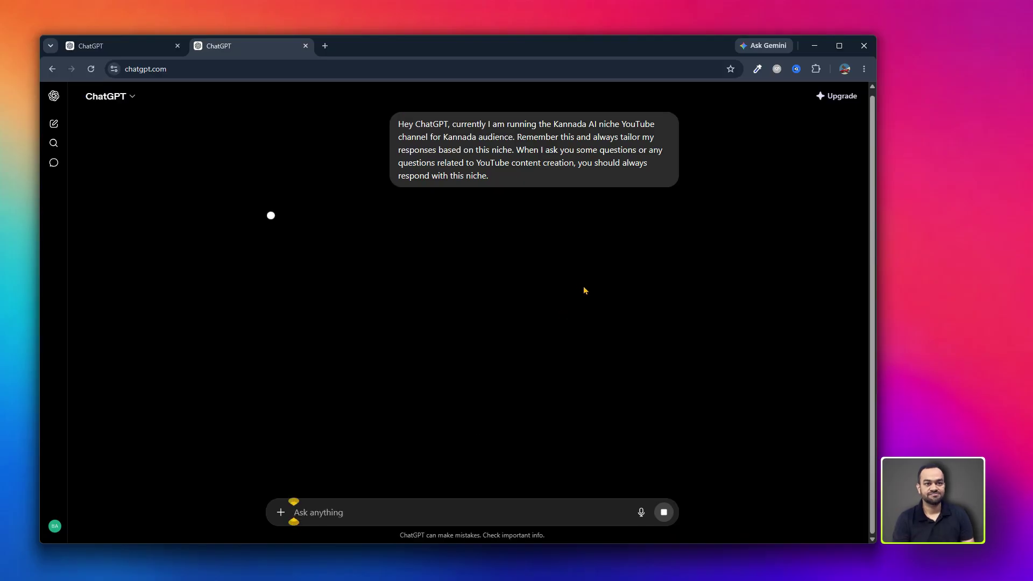
- Read the reply's opening statement, its default assumptions and the examples of how responses will be adapted
{"action": "left_click_drag", "start_coordinate": [269, 228], "coordinate": [540, 228]}
{"action": "left_click", "coordinate": [321, 228]}
{"action": "left_click", "coordinate": [538, 229]}
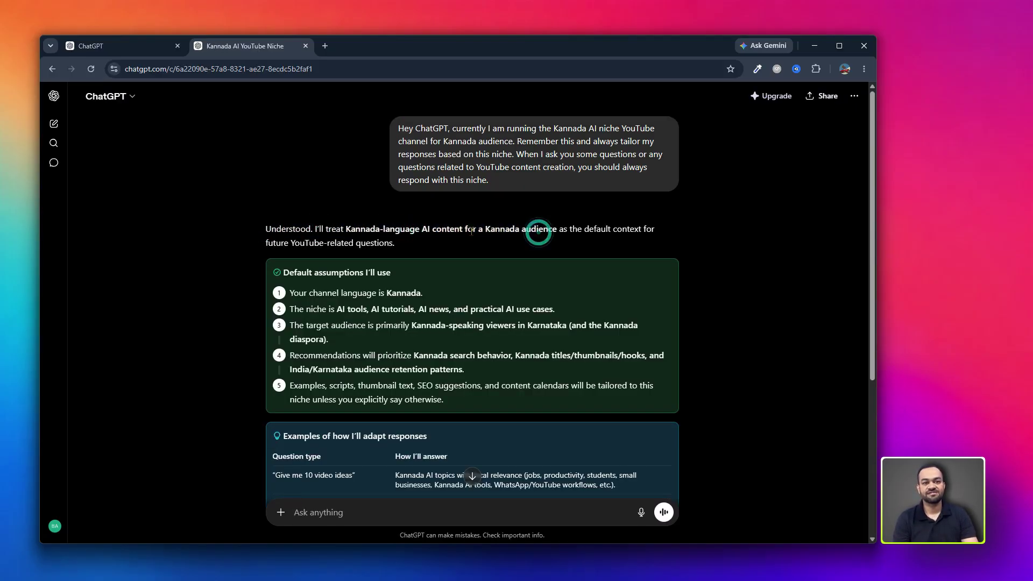
{"action": "left_click_drag", "start_coordinate": [468, 228], "coordinate": [646, 238]}
{"action": "left_click", "coordinate": [595, 231]}
{"action": "left_click", "coordinate": [628, 237]}
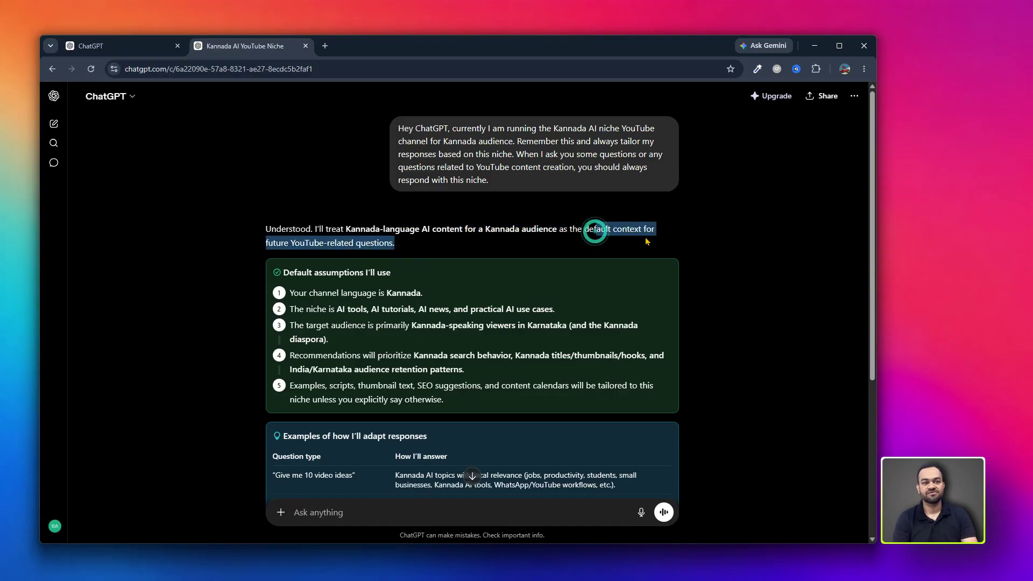
{"action": "left_click", "coordinate": [645, 236]}
{"action": "left_click", "coordinate": [446, 236]}
{"action": "left_click_drag", "start_coordinate": [256, 240], "coordinate": [428, 242]}
{"action": "left_click", "coordinate": [438, 239]}
{"action": "left_click", "coordinate": [482, 239]}
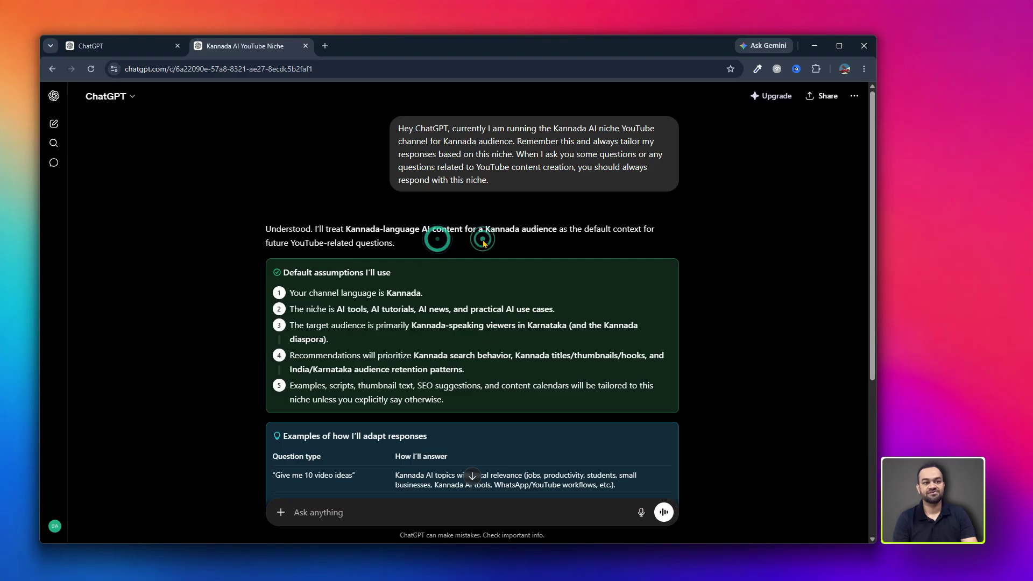
{"action": "scroll", "coordinate": [450, 256], "scroll_direction": "down", "scroll_amount": 2}
{"action": "left_click_drag", "start_coordinate": [280, 165], "coordinate": [467, 312]}
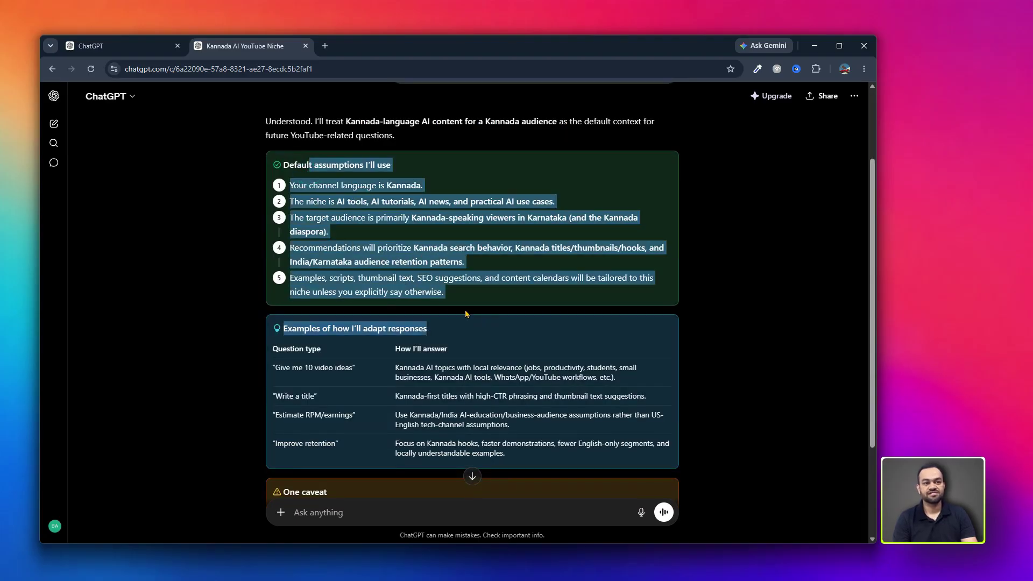
{"action": "scroll", "coordinate": [380, 248], "scroll_direction": "down", "scroll_amount": 3}
{"action": "left_click", "coordinate": [379, 231]}
{"action": "left_click_drag", "start_coordinate": [353, 185], "coordinate": [371, 295]}
{"action": "left_click", "coordinate": [371, 293]}
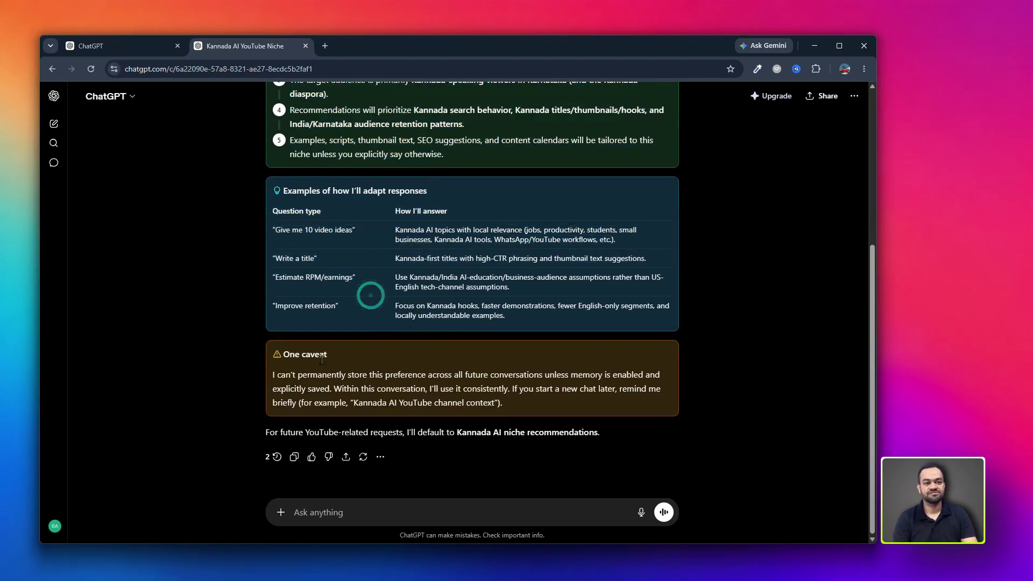
- Examine the "One caveat" section about storing the preference permanently across future conversations
{"action": "left_click_drag", "start_coordinate": [276, 375], "coordinate": [438, 374]}
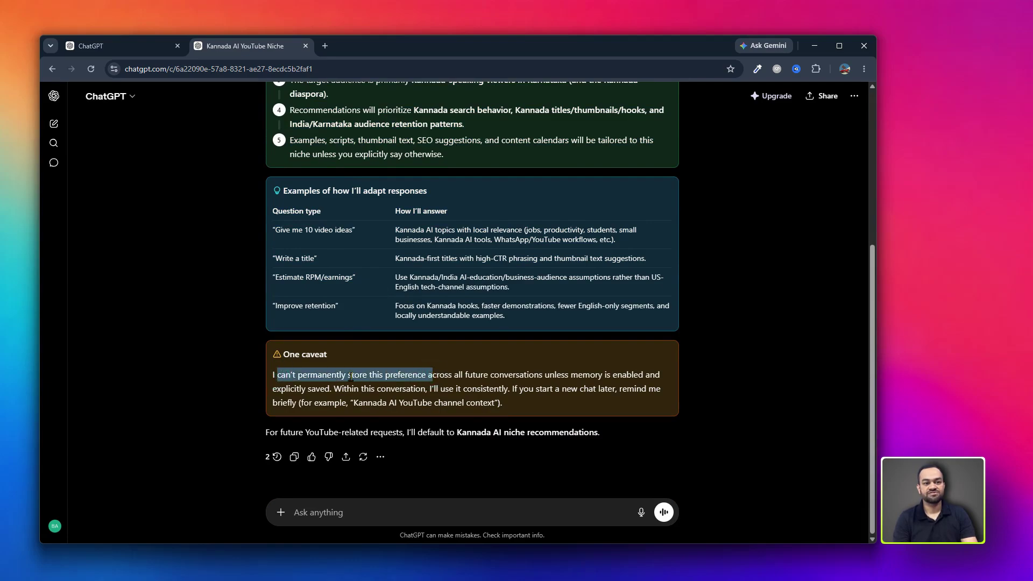
{"action": "left_click_drag", "start_coordinate": [346, 374], "coordinate": [508, 373]}
{"action": "left_click", "coordinate": [508, 373]}
{"action": "left_click_drag", "start_coordinate": [422, 375], "coordinate": [534, 374]}
{"action": "left_click_drag", "start_coordinate": [466, 375], "coordinate": [637, 376]}
{"action": "left_click", "coordinate": [598, 375]}
{"action": "left_click", "coordinate": [617, 374]}
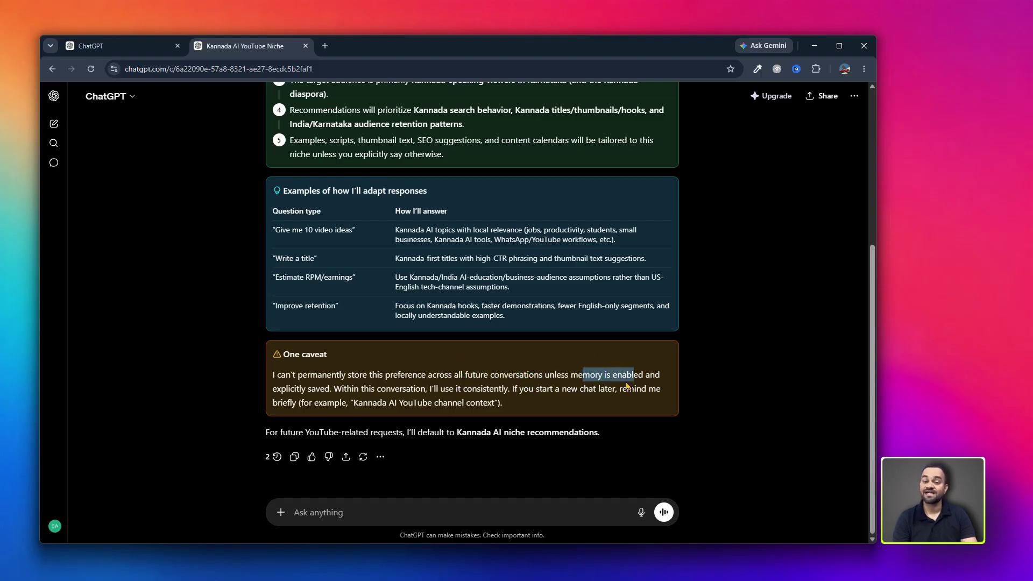
{"action": "left_click", "coordinate": [625, 382]}
{"action": "left_click_drag", "start_coordinate": [269, 394], "coordinate": [461, 392]}
{"action": "left_click", "coordinate": [395, 393]}
{"action": "left_click", "coordinate": [454, 390]}
{"action": "left_click", "coordinate": [511, 389]}
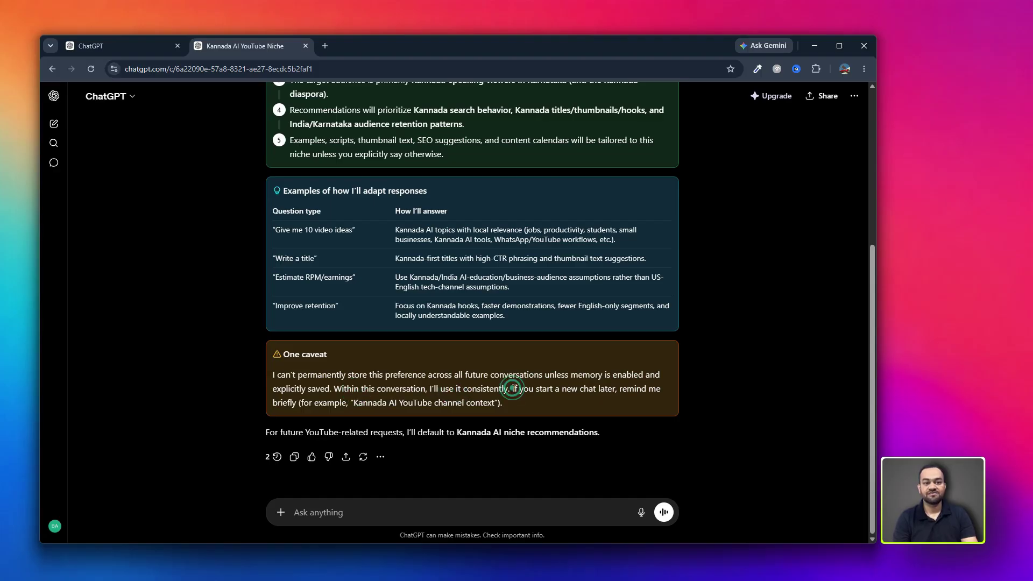
{"action": "left_click_drag", "start_coordinate": [511, 388], "coordinate": [596, 390]}
{"action": "left_click", "coordinate": [601, 387]}
{"action": "left_click", "coordinate": [596, 389]}
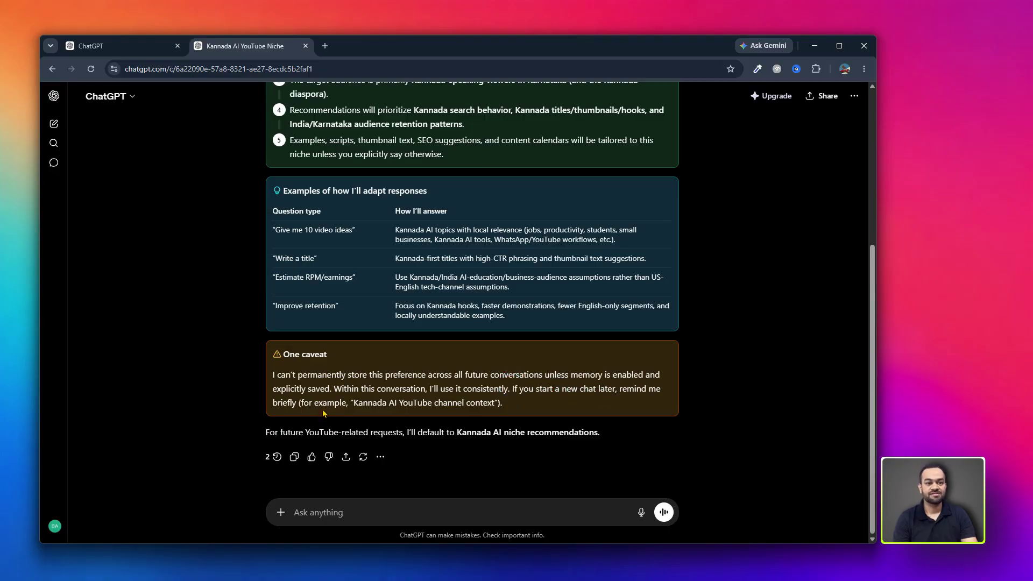
{"action": "left_click_drag", "start_coordinate": [273, 396], "coordinate": [478, 402]}
{"action": "left_click", "coordinate": [322, 404]}
{"action": "left_click", "coordinate": [410, 404]}
{"action": "left_click", "coordinate": [478, 403]}
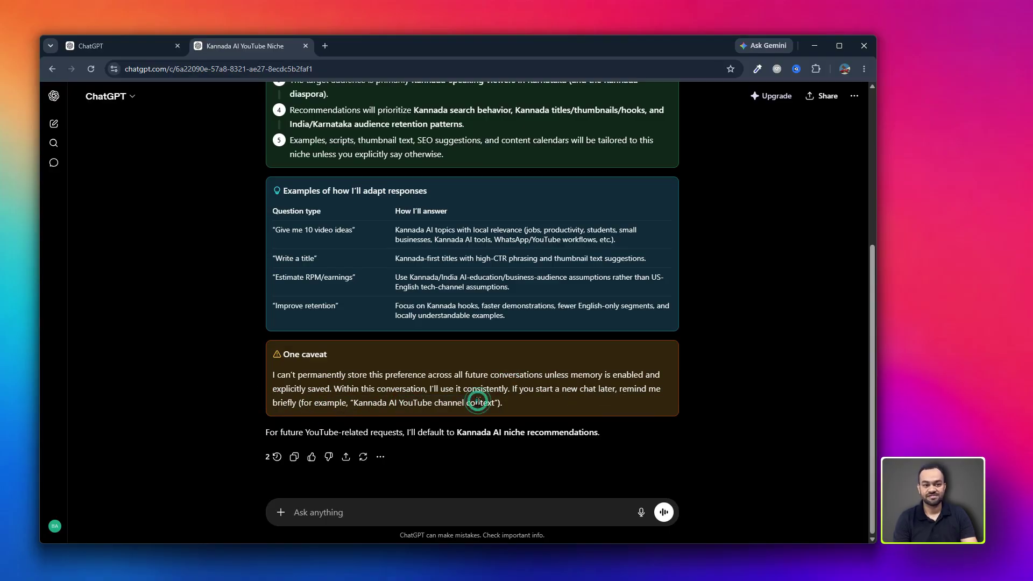
- Dictate and send "Could you please save this in your memory?" and review the reply
{"action": "left_click", "coordinate": [359, 512]}
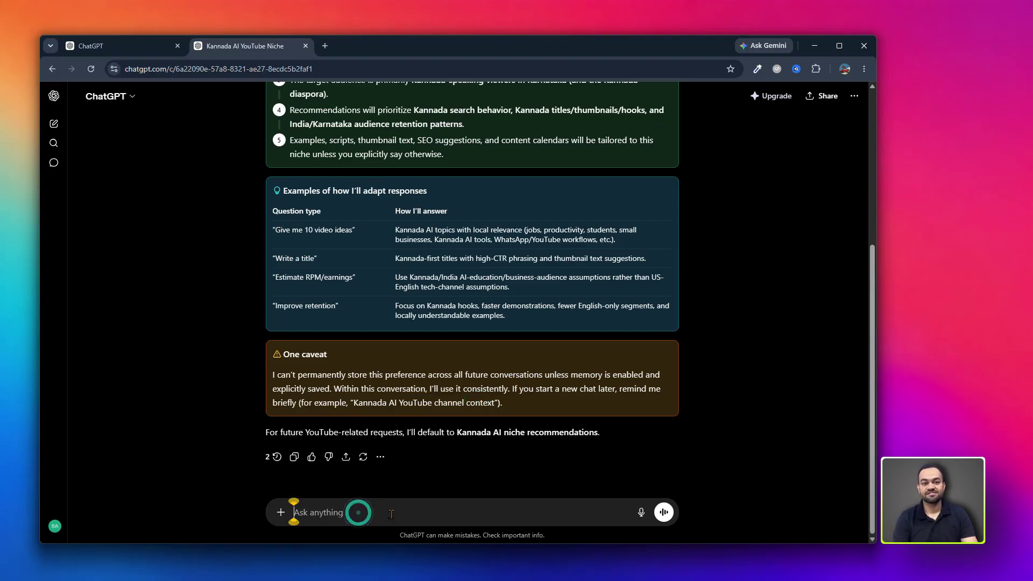
{"action": "left_click", "coordinate": [641, 512]}
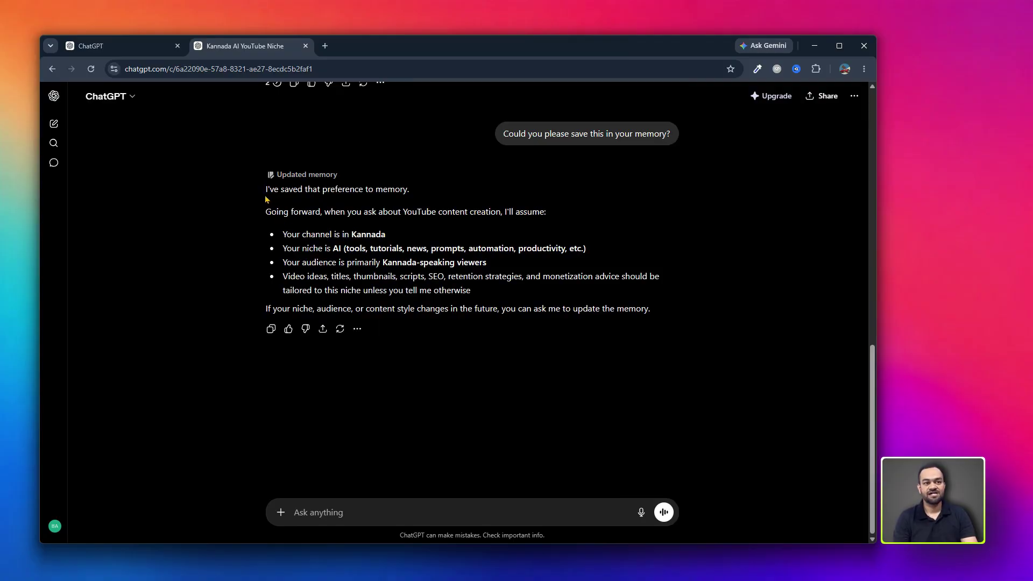
{"action": "left_click_drag", "start_coordinate": [265, 194], "coordinate": [422, 209]}
{"action": "left_click", "coordinate": [421, 209]}
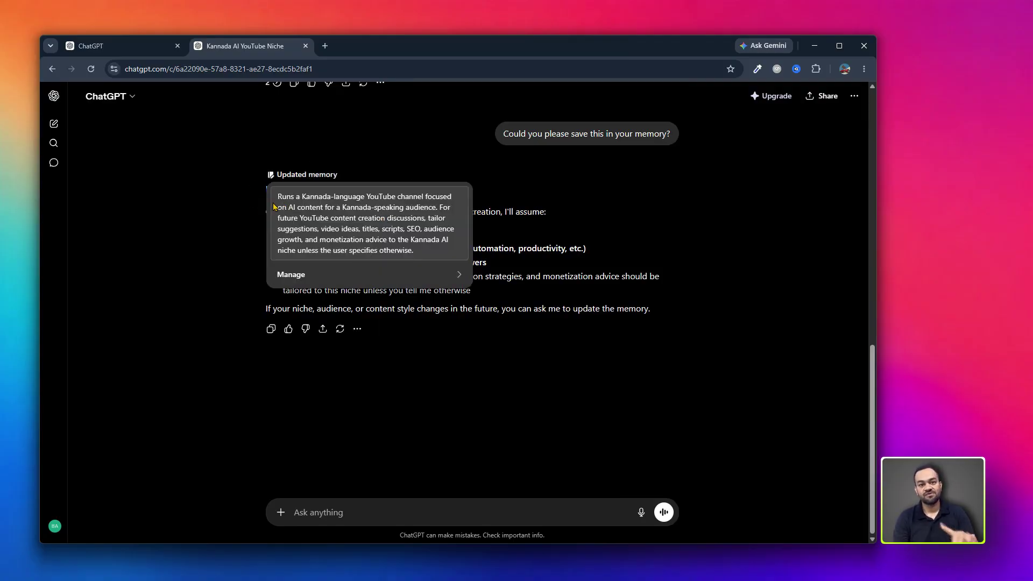
- Switch to the ChatGPT settings page and reopen the saved memories list to refresh its contents
{"action": "left_click", "coordinate": [105, 45]}
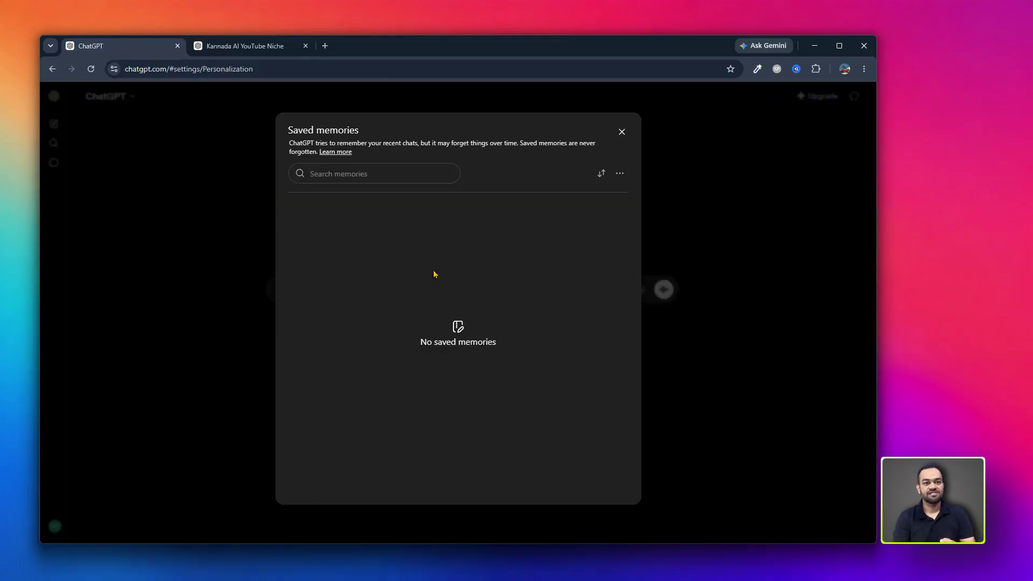
{"action": "left_click", "coordinate": [621, 132]}
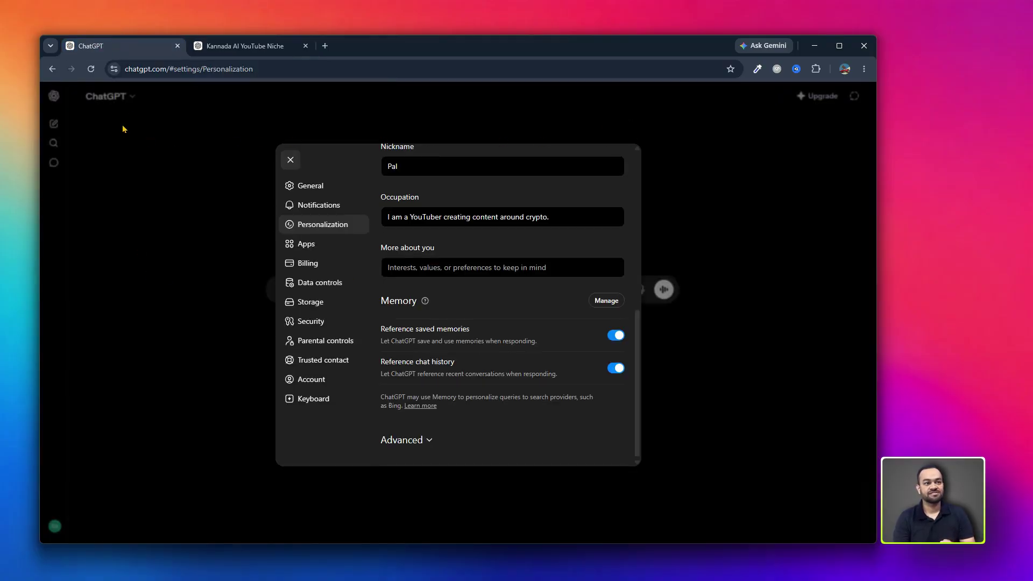
{"action": "left_click", "coordinate": [190, 253]}
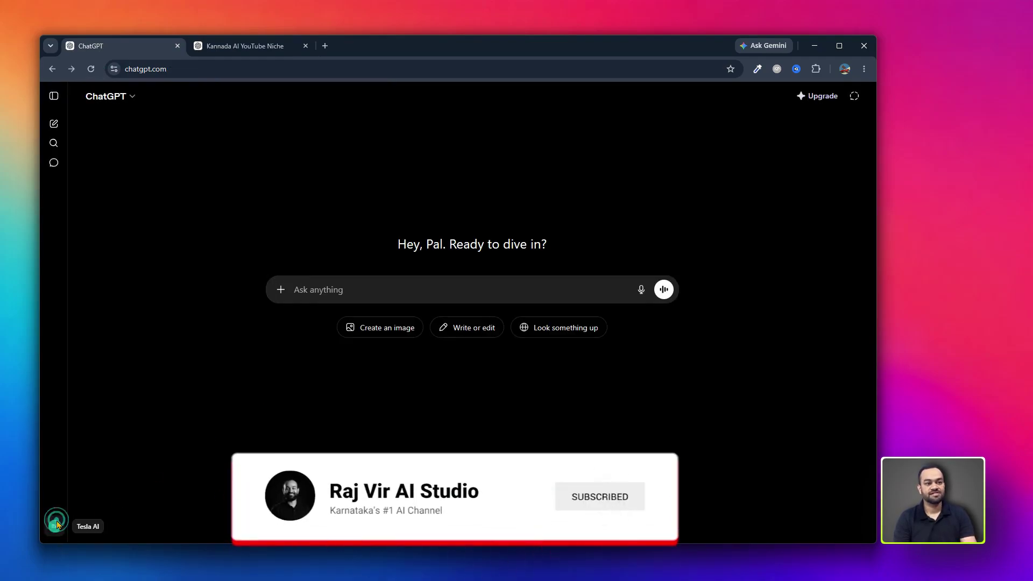
{"action": "left_click", "coordinate": [55, 526]}
{"action": "left_click", "coordinate": [461, 339]}
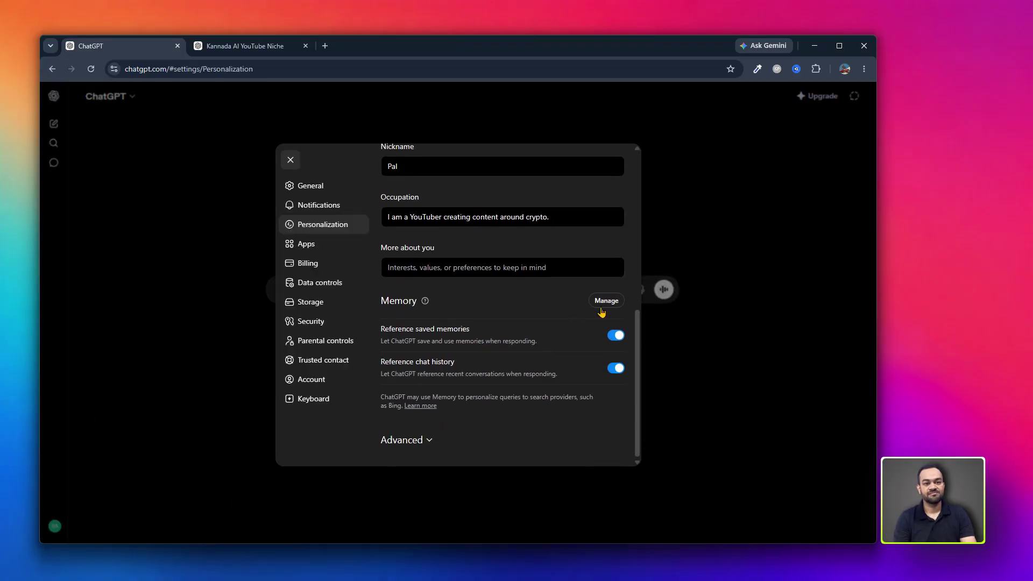
{"action": "left_click", "coordinate": [605, 301]}
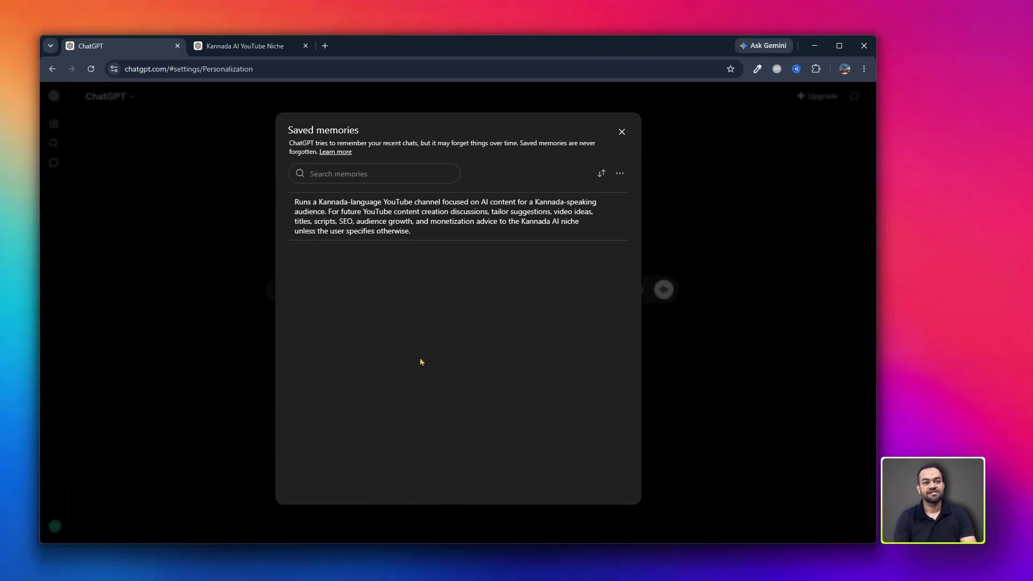
- Read the saved memory entry about the Kannada-language AI YouTube channel, and close the saved memories and settings
{"action": "left_click_drag", "start_coordinate": [295, 201], "coordinate": [545, 223]}
{"action": "left_click", "coordinate": [544, 223]}
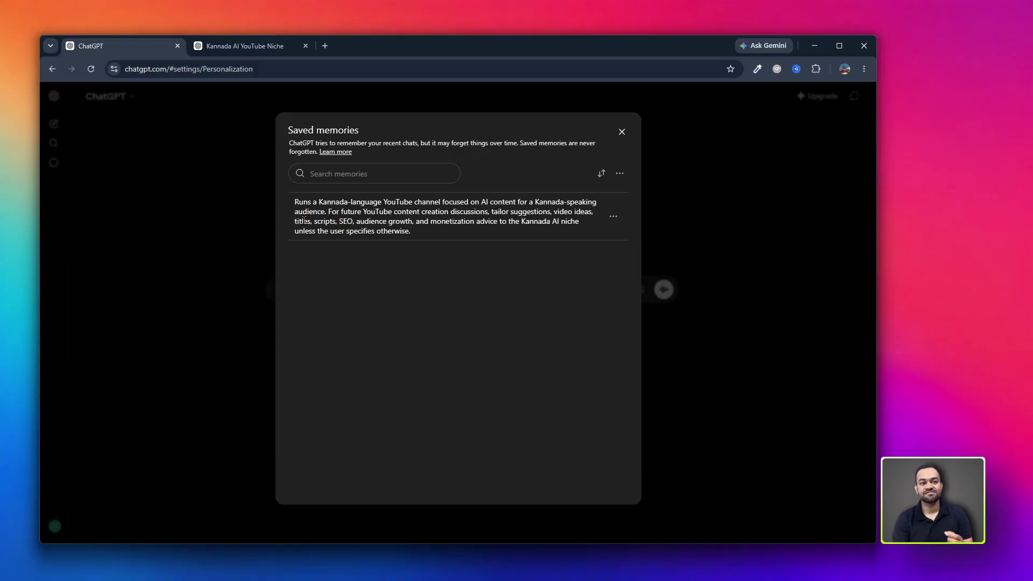
{"action": "left_click_drag", "start_coordinate": [338, 221], "coordinate": [462, 238]}
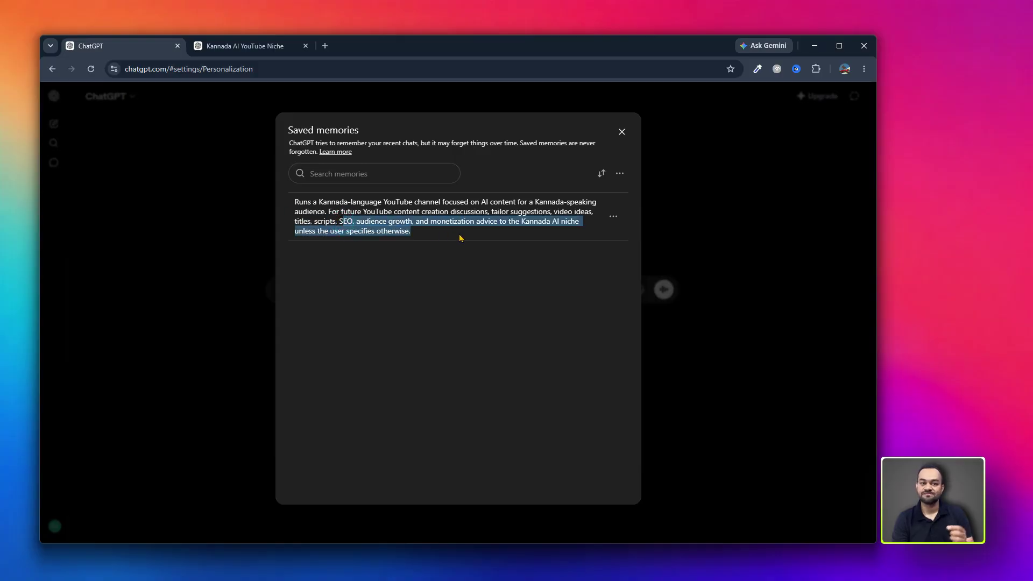
{"action": "left_click", "coordinate": [461, 237]}
{"action": "left_click", "coordinate": [622, 131]}
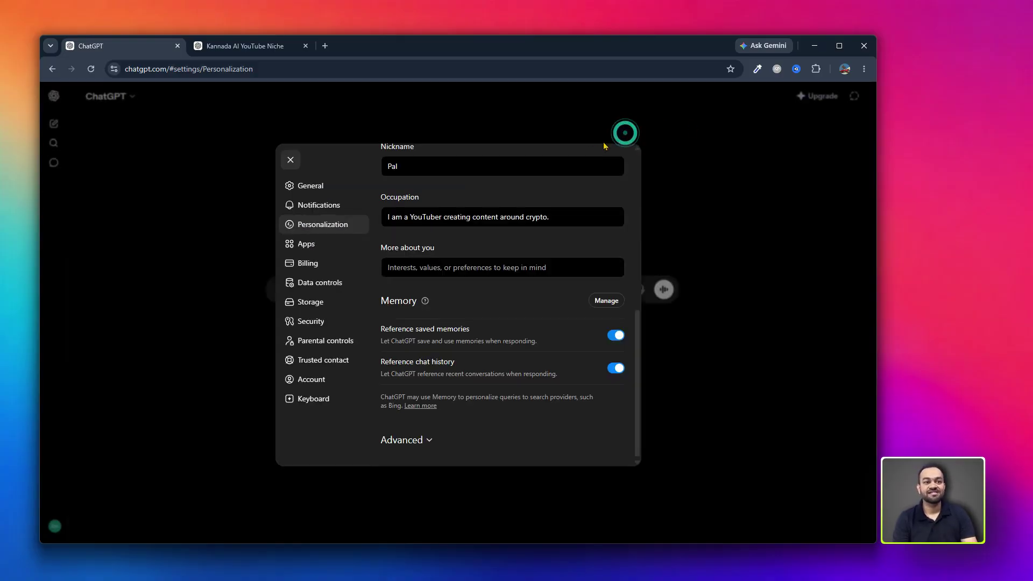
{"action": "left_click", "coordinate": [291, 158]}
- Close the Kannada AI YouTube Niche chat, and dictate and send "Can you please pull me 10 YouTube video ideas for my channel?"
{"action": "left_click", "coordinate": [362, 285]}
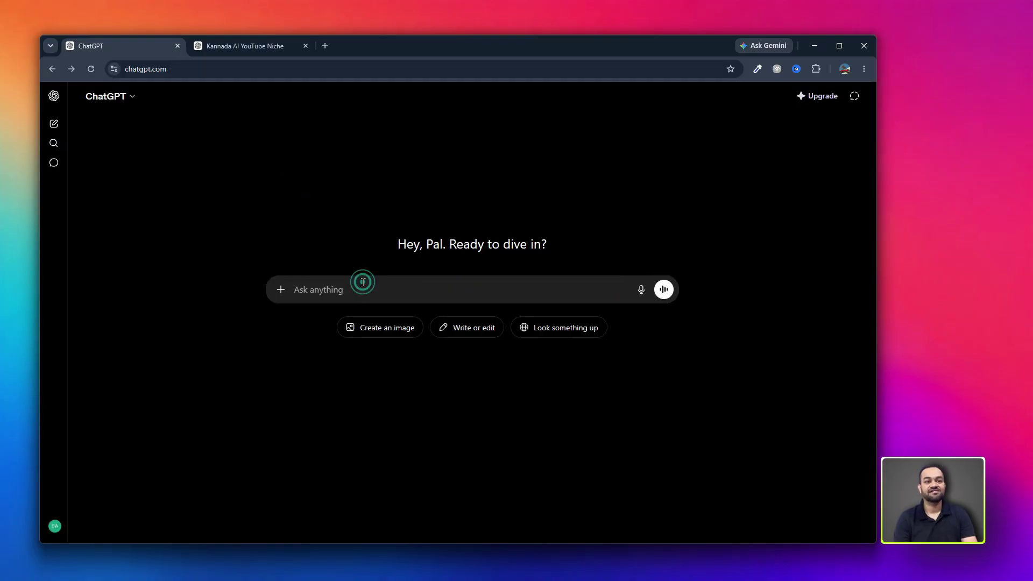
{"action": "left_click", "coordinate": [305, 46]}
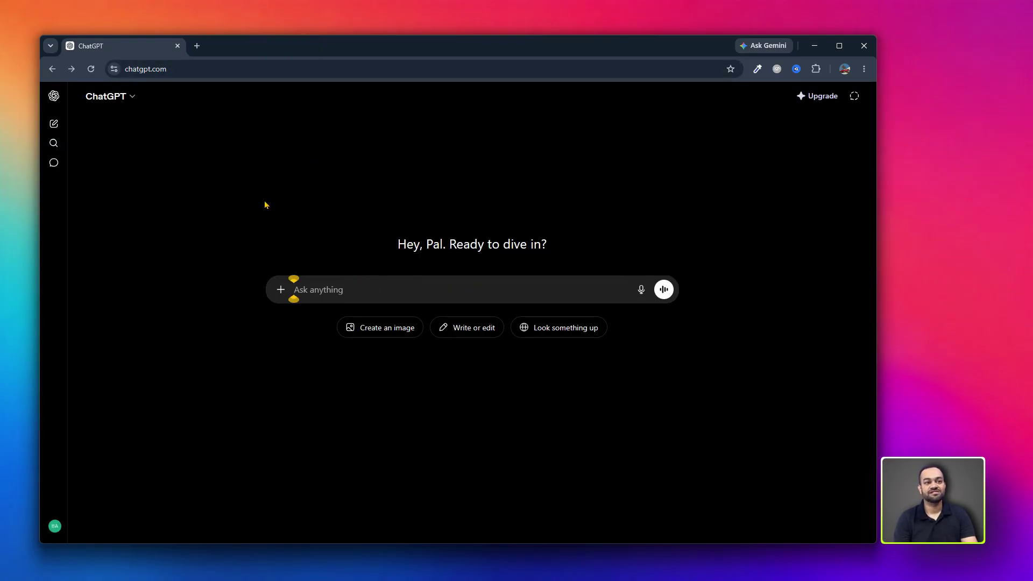
{"action": "key", "text": "ctrl+shift+d"}
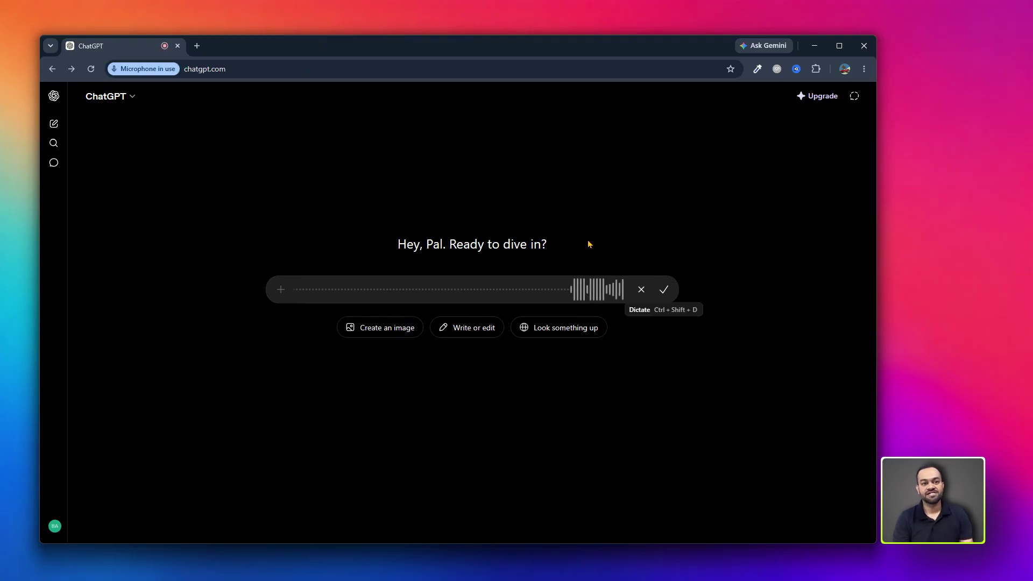
{"action": "left_click", "coordinate": [664, 290]}
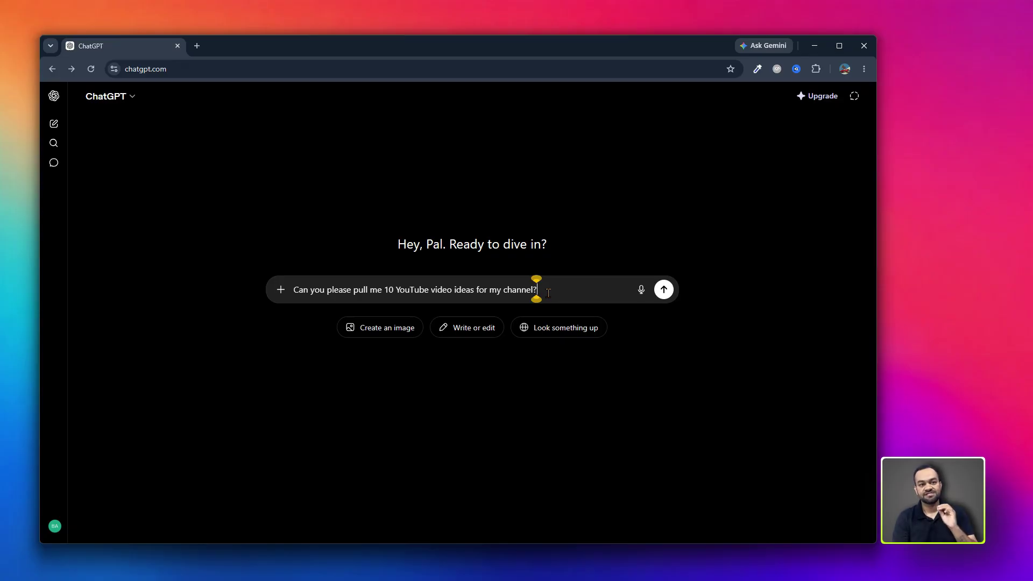
{"action": "key", "text": "Return"}
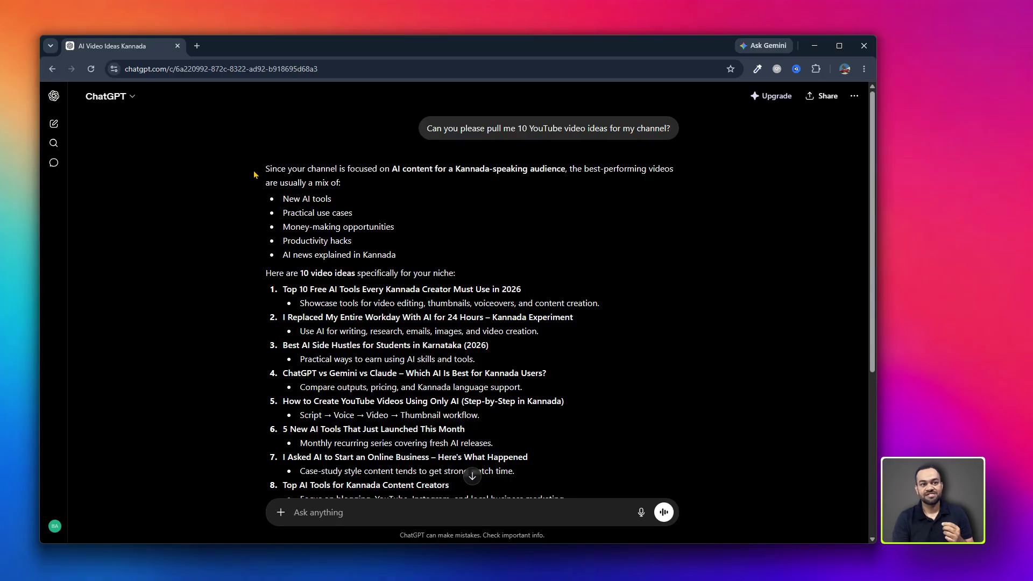
- Read the reply's opening sentence for signs that it draws on the saved channel niche
{"action": "left_click_drag", "start_coordinate": [254, 172], "coordinate": [422, 185]}
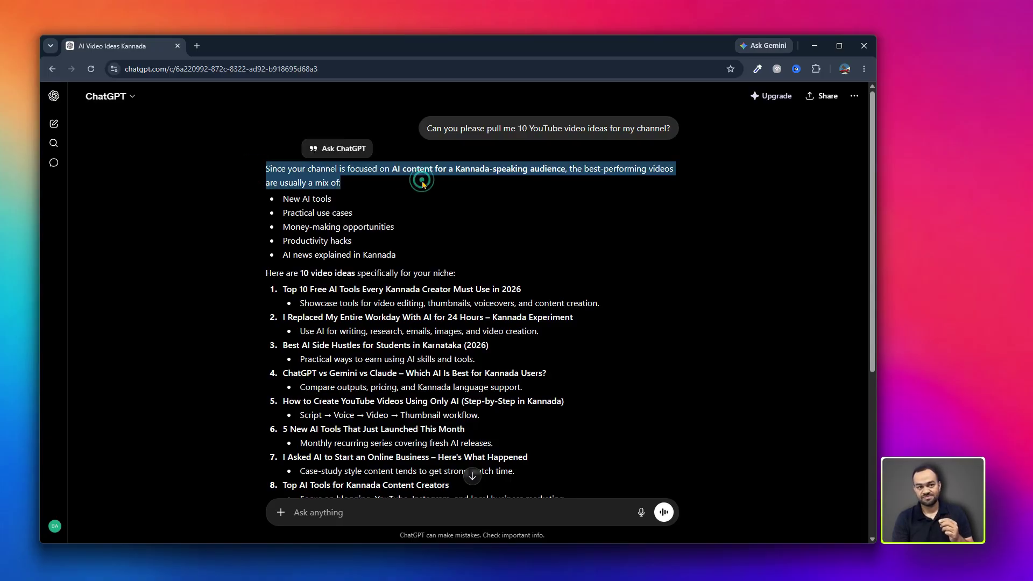
{"action": "left_click", "coordinate": [370, 162]}
{"action": "left_click", "coordinate": [464, 185]}
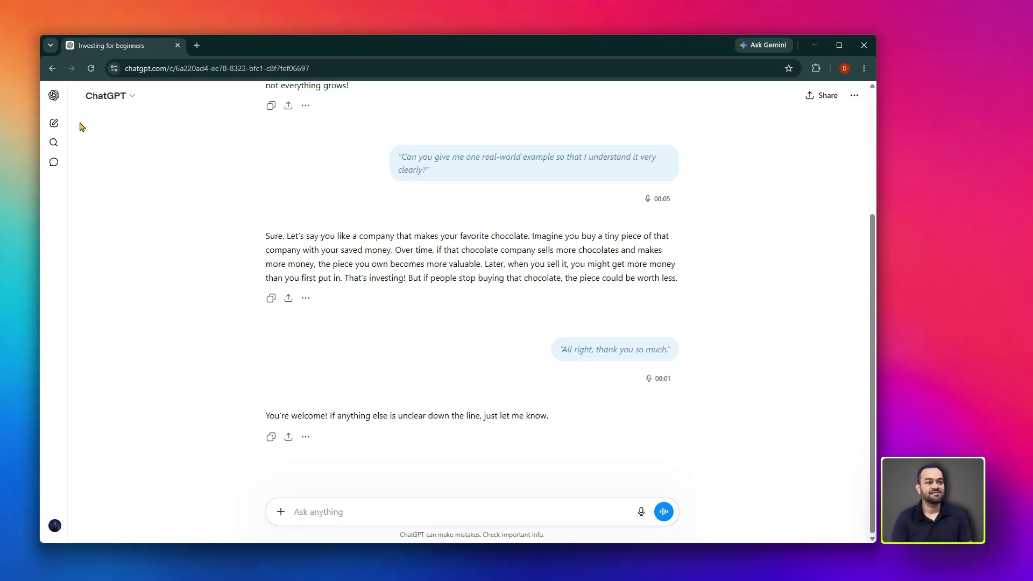
- Start a new chat, attach the copied Bitcoin chart screenshot and examine it enlarged
{"action": "left_click", "coordinate": [54, 124]}
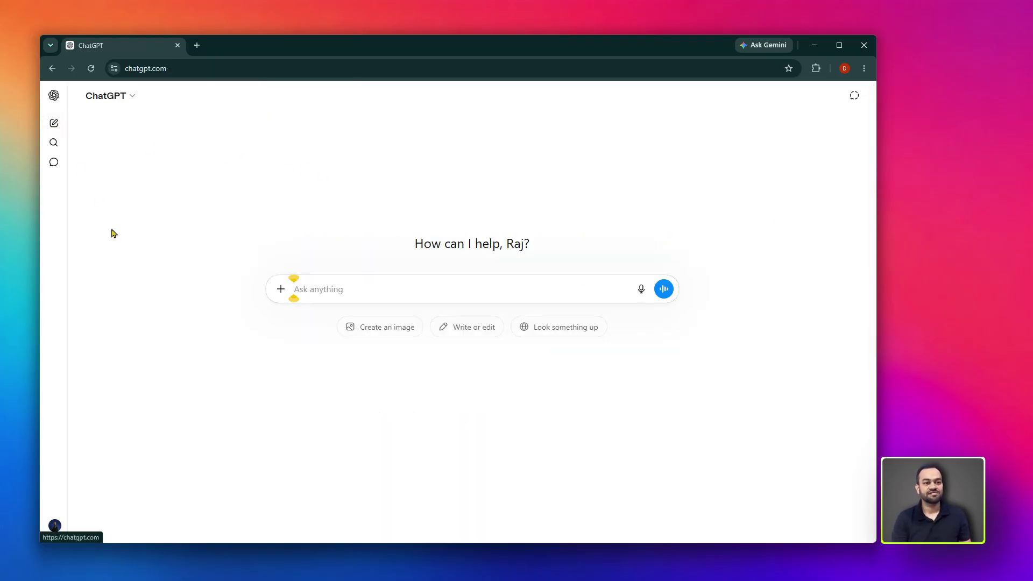
{"action": "left_click", "coordinate": [310, 283]}
{"action": "key", "text": "ctrl+v"}
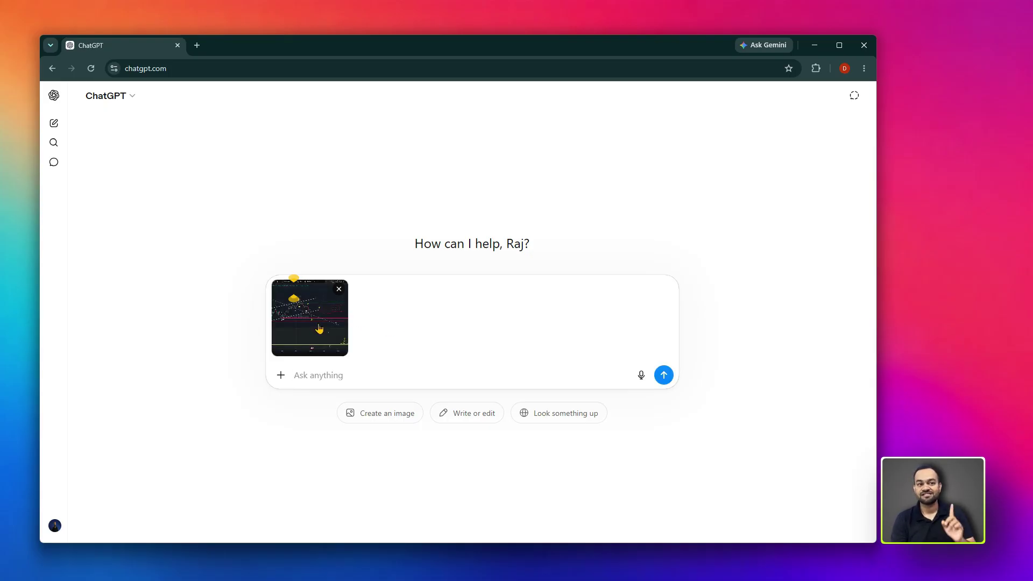
{"action": "left_click", "coordinate": [317, 325]}
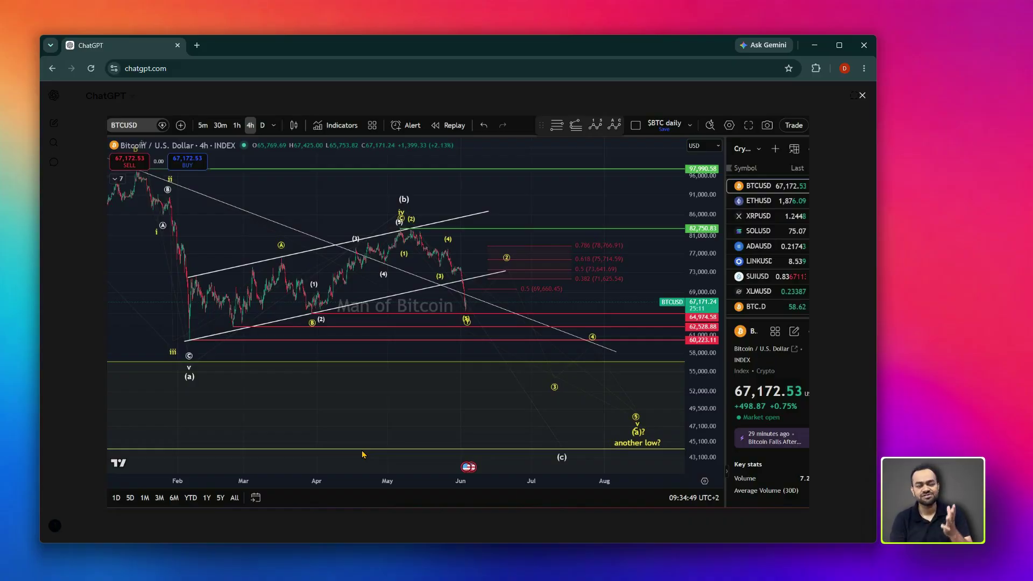
{"action": "left_click", "coordinate": [840, 130]}
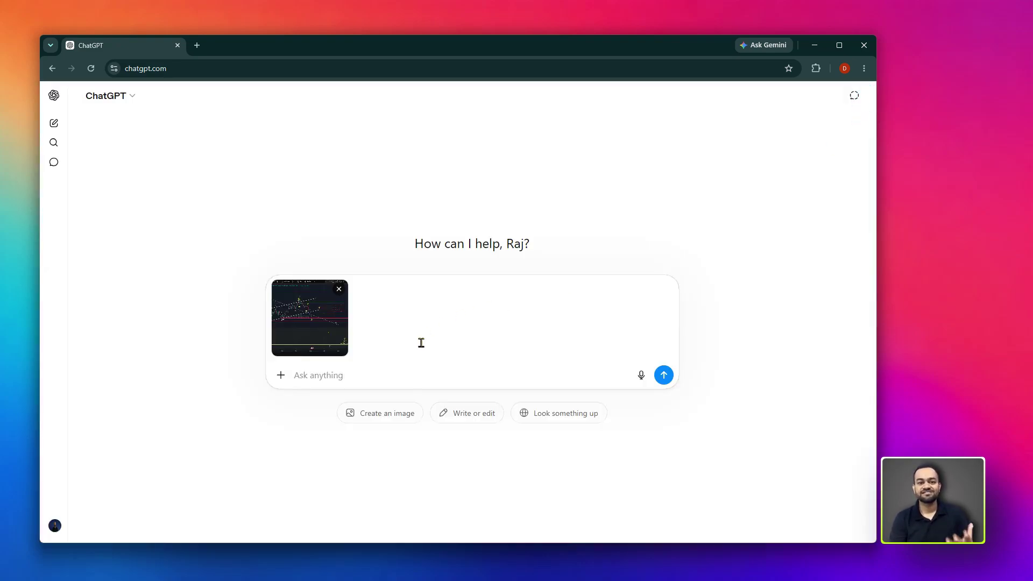
- Dictate and send a request to analyze the Bitcoin screenshot and explain it in the simplest way possible for a very beginner investor
{"action": "left_click", "coordinate": [419, 376]}
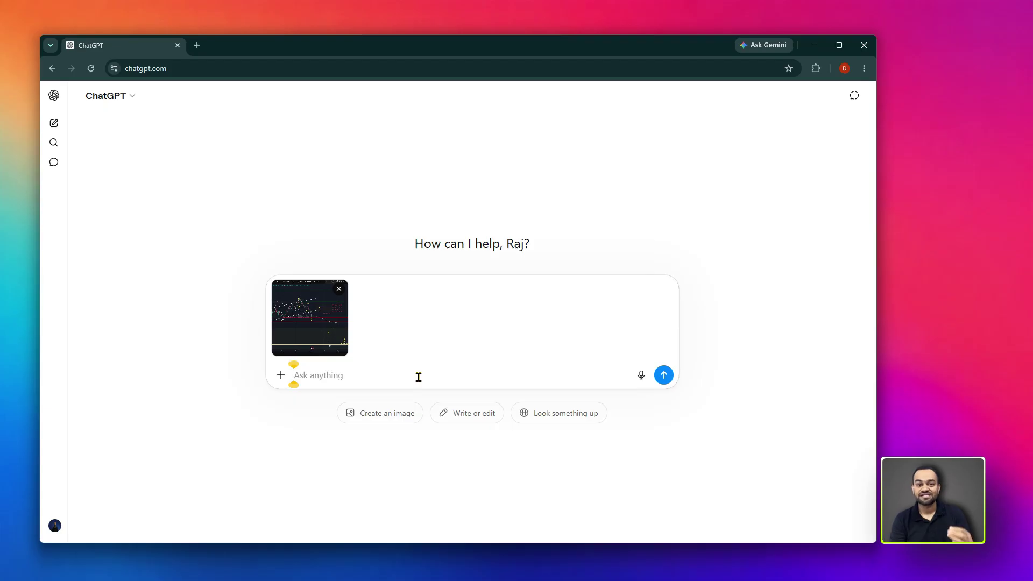
{"action": "key", "text": "ctrl+shift+d"}
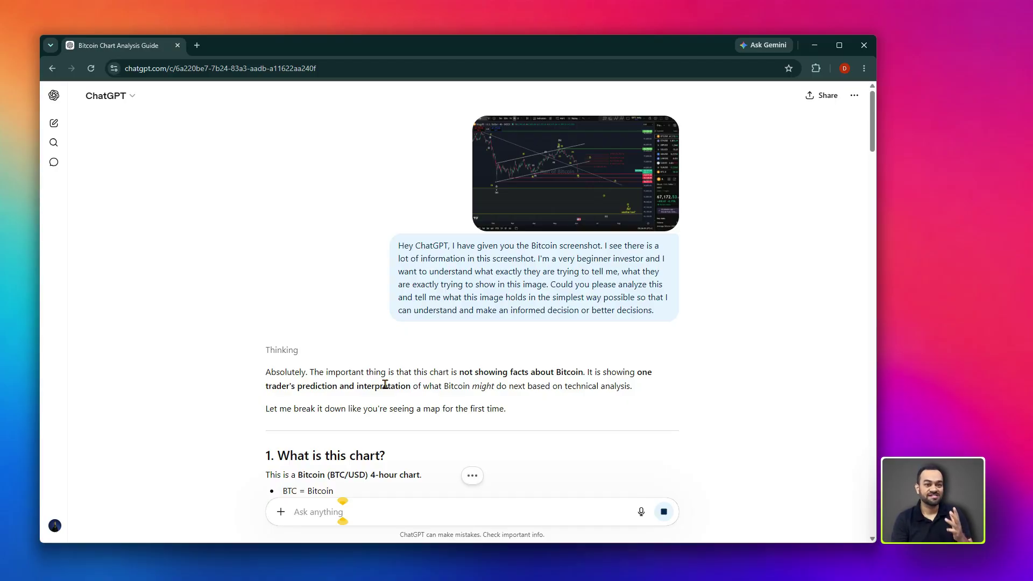
- Read the reply's sections 1 to 4 about the chart, the candles, the white lines and the numbers (1) to (5)
{"action": "scroll", "coordinate": [385, 384], "scroll_direction": "down", "scroll_amount": 5}
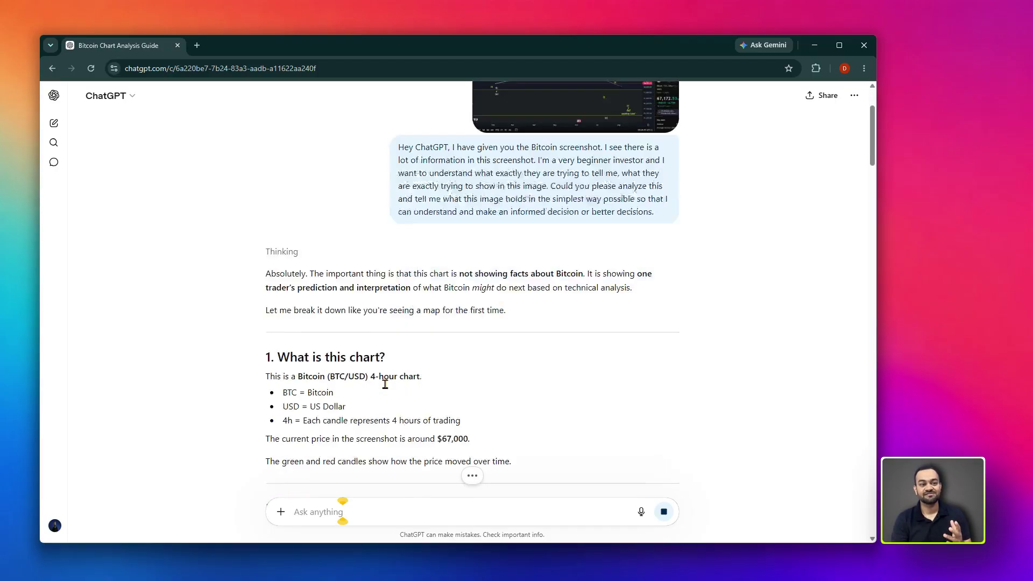
{"action": "left_click_drag", "start_coordinate": [297, 186], "coordinate": [483, 281]}
{"action": "scroll", "coordinate": [483, 280], "scroll_direction": "down", "scroll_amount": 2}
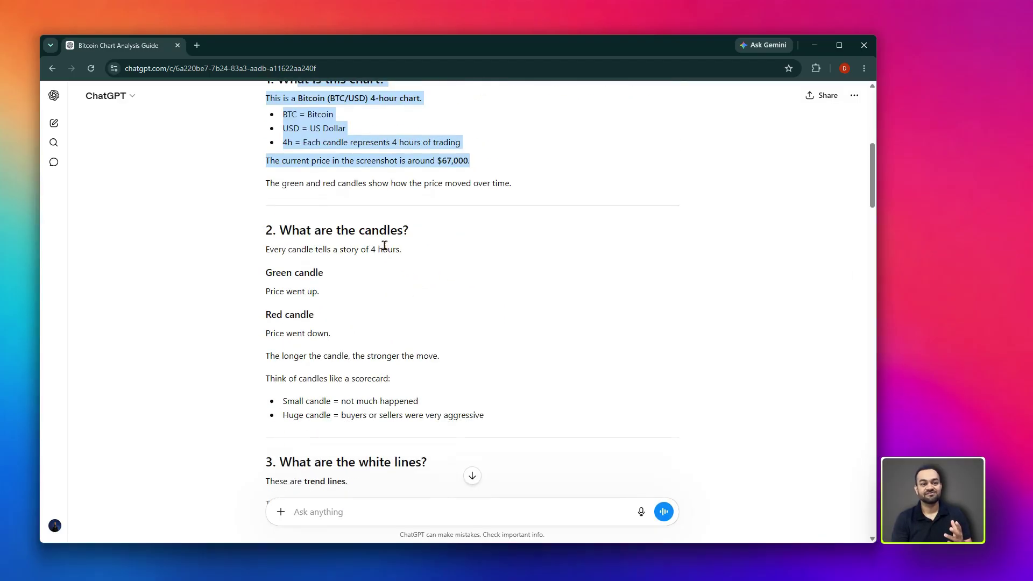
{"action": "left_click_drag", "start_coordinate": [280, 230], "coordinate": [412, 231]}
{"action": "scroll", "coordinate": [427, 281], "scroll_direction": "down", "scroll_amount": 3}
{"action": "left_click_drag", "start_coordinate": [279, 301], "coordinate": [489, 300]}
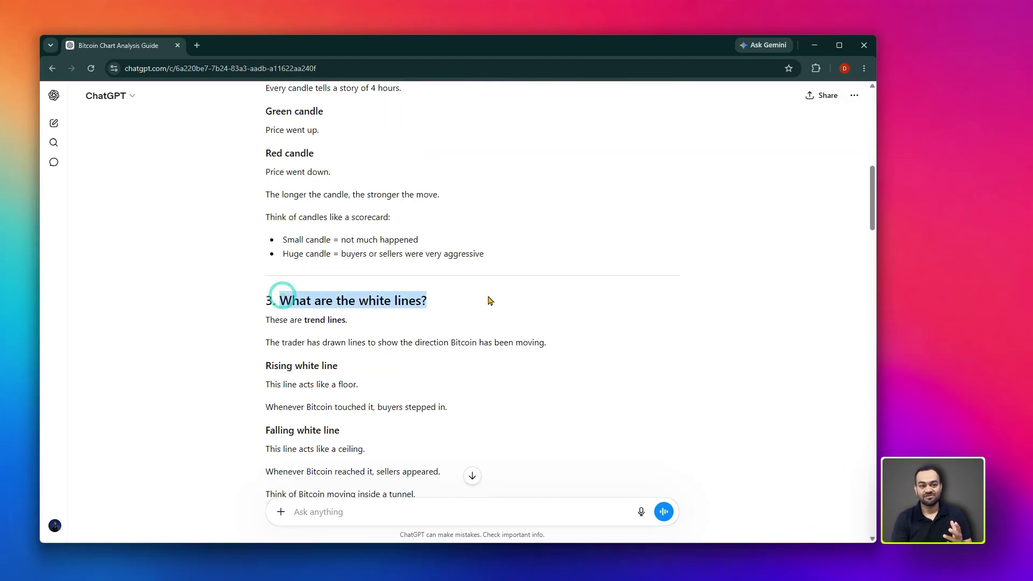
{"action": "scroll", "coordinate": [479, 312], "scroll_direction": "down", "scroll_amount": 4}
{"action": "left_click_drag", "start_coordinate": [280, 326], "coordinate": [478, 327]}
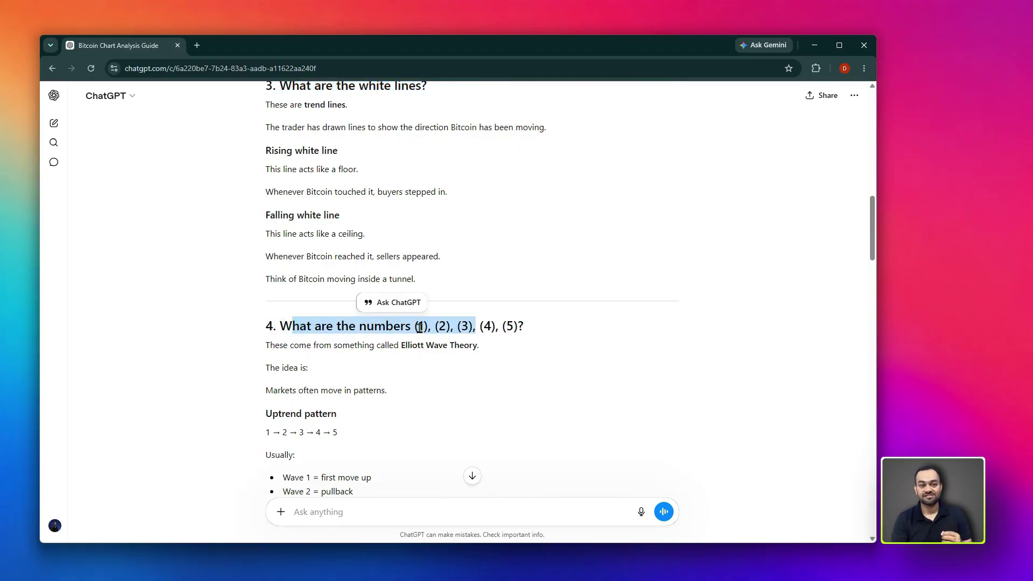
{"action": "left_click_drag", "start_coordinate": [415, 326], "coordinate": [524, 326]}
- Go back to the attached Bitcoin chart and view it enlarged to compare it with the explanation
{"action": "scroll", "coordinate": [569, 355], "scroll_direction": "up", "scroll_amount": 5}
{"action": "scroll", "coordinate": [569, 357], "scroll_direction": "up", "scroll_amount": 9}
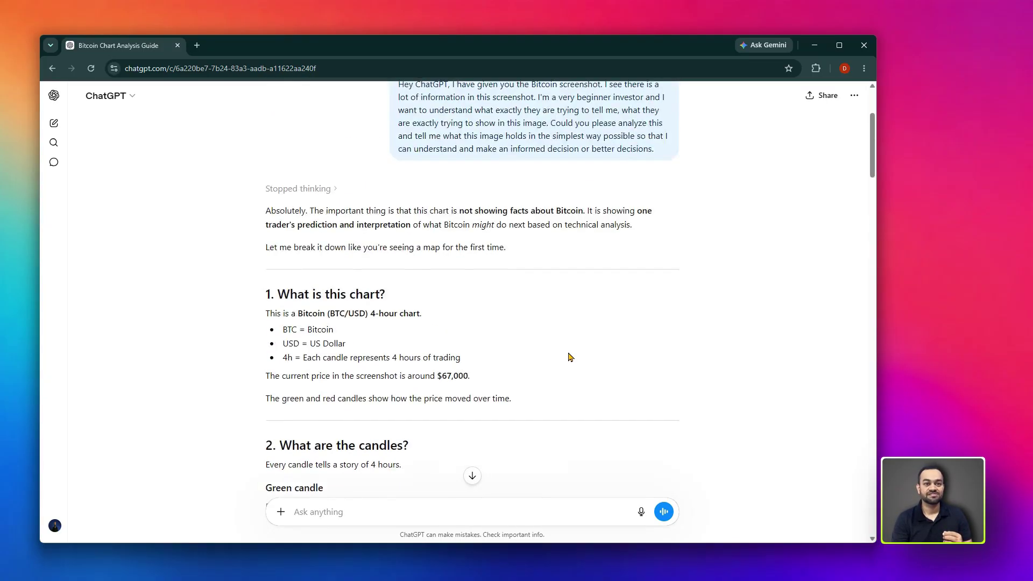
{"action": "left_click", "coordinate": [586, 188]}
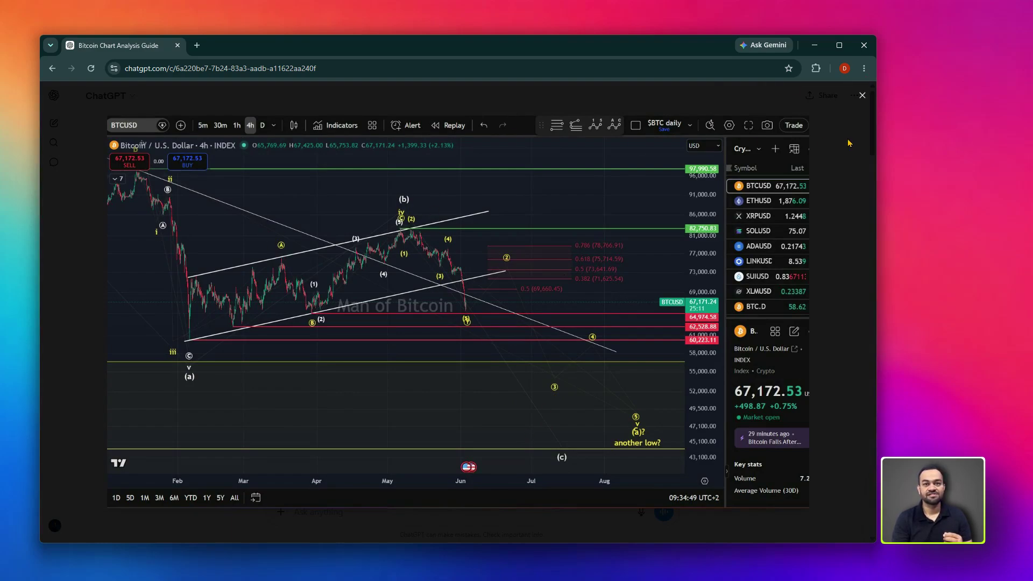
{"action": "left_click", "coordinate": [862, 95]}
- Read the reply's sections on the letters A, B, C, the red horizontal lines and the Fibonacci levels
{"action": "scroll", "coordinate": [471, 384], "scroll_direction": "down", "scroll_amount": 3}
{"action": "scroll", "coordinate": [471, 388], "scroll_direction": "down", "scroll_amount": 2}
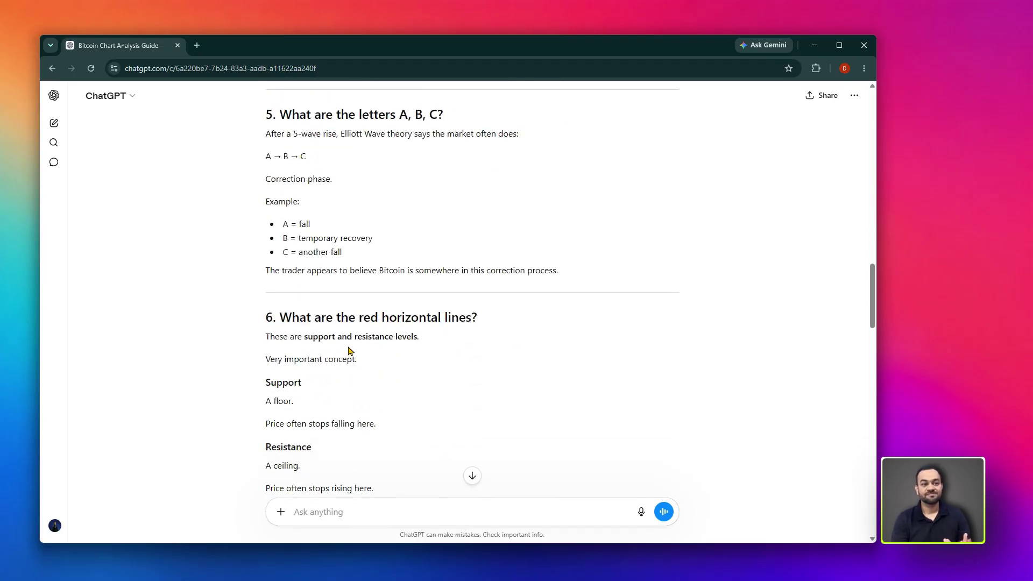
{"action": "left_click_drag", "start_coordinate": [296, 310], "coordinate": [477, 311]}
{"action": "left_click", "coordinate": [469, 347]}
{"action": "scroll", "coordinate": [467, 349], "scroll_direction": "down", "scroll_amount": 2}
{"action": "scroll", "coordinate": [468, 347], "scroll_direction": "down", "scroll_amount": 4}
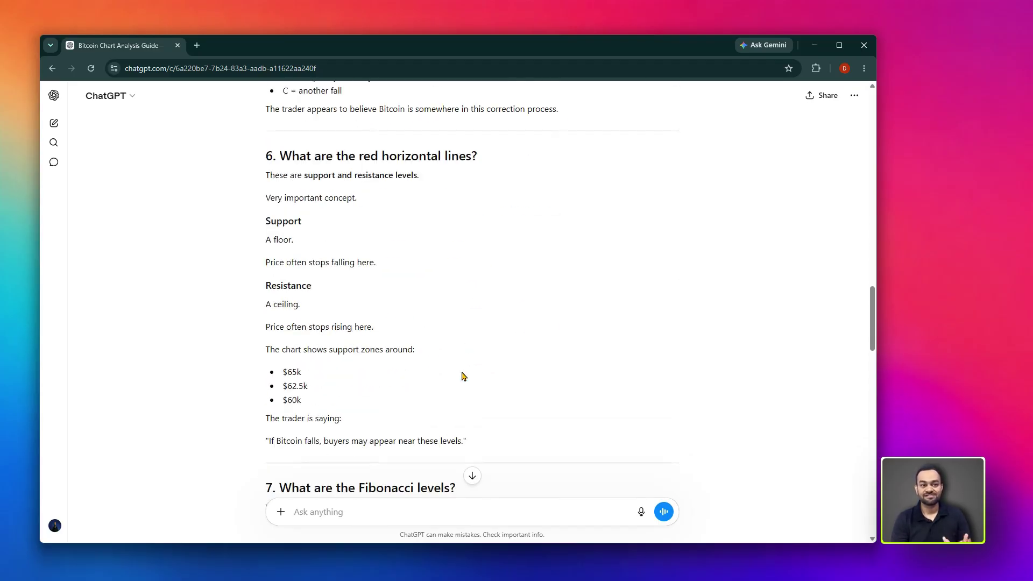
{"action": "left_click_drag", "start_coordinate": [300, 326], "coordinate": [528, 341]}
{"action": "left_click", "coordinate": [462, 353]}
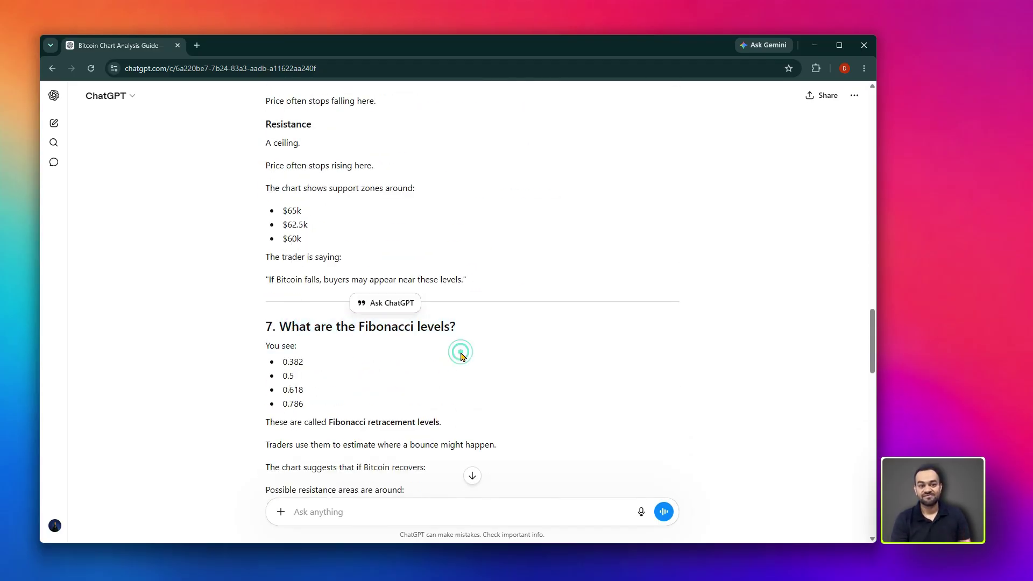
- Examine section 8, "What is the big message of this chart?", and the quoted summary of the trader's view
{"action": "scroll", "coordinate": [462, 355], "scroll_direction": "down", "scroll_amount": 6}
{"action": "left_click_drag", "start_coordinate": [314, 322], "coordinate": [501, 321]}
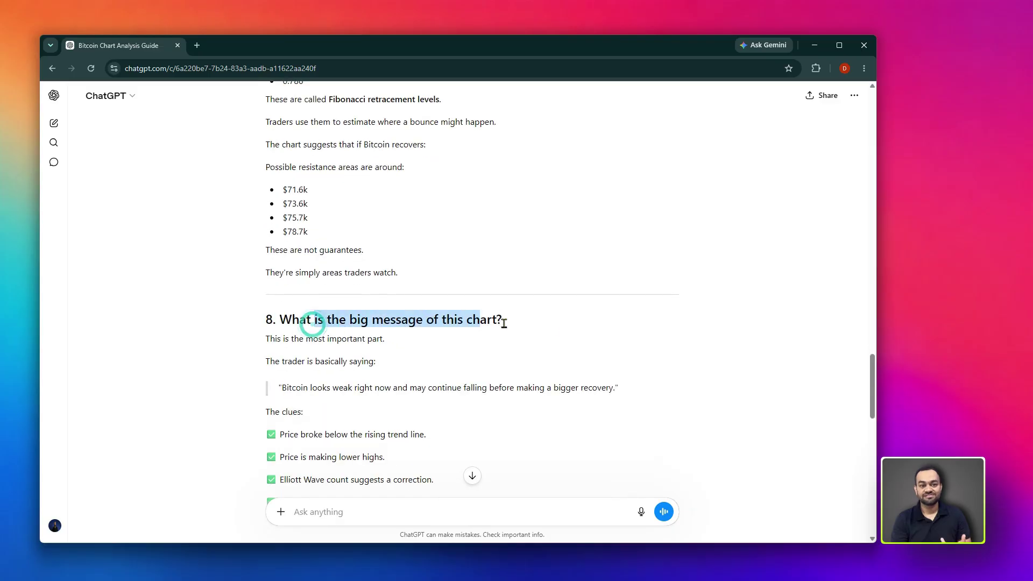
{"action": "left_click", "coordinate": [526, 344]}
{"action": "scroll", "coordinate": [526, 346], "scroll_direction": "down", "scroll_amount": 2}
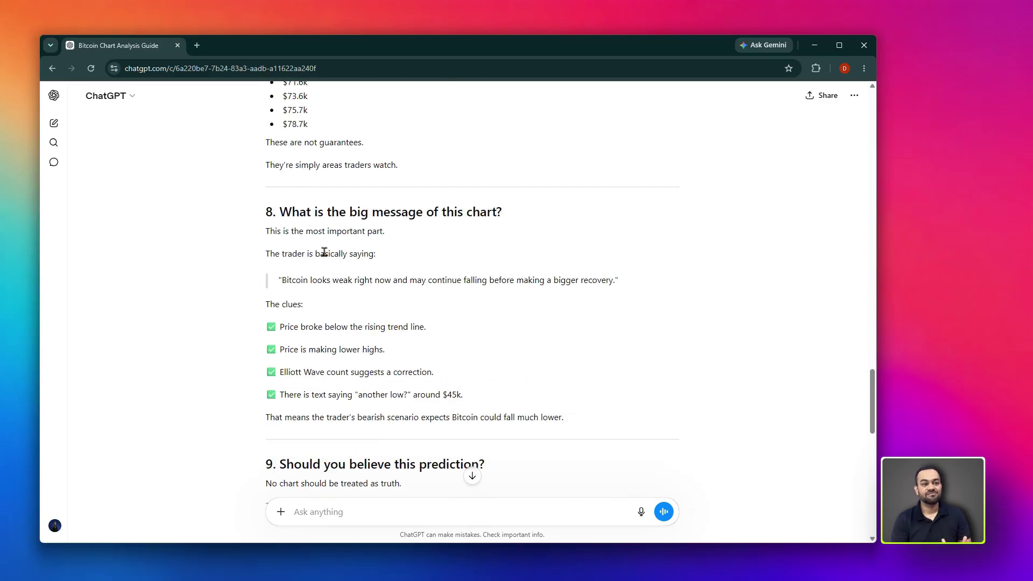
{"action": "left_click", "coordinate": [264, 256]}
{"action": "left_click_drag", "start_coordinate": [265, 256], "coordinate": [376, 256]}
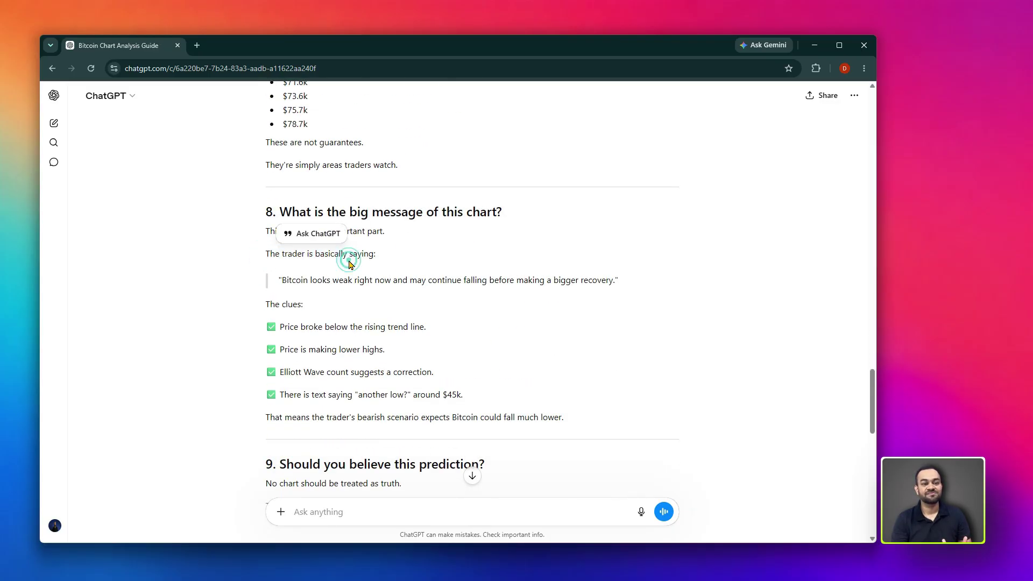
{"action": "left_click", "coordinate": [331, 283]}
{"action": "left_click_drag", "start_coordinate": [296, 280], "coordinate": [553, 281]}
{"action": "left_click", "coordinate": [380, 278]}
{"action": "left_click", "coordinate": [507, 281]}
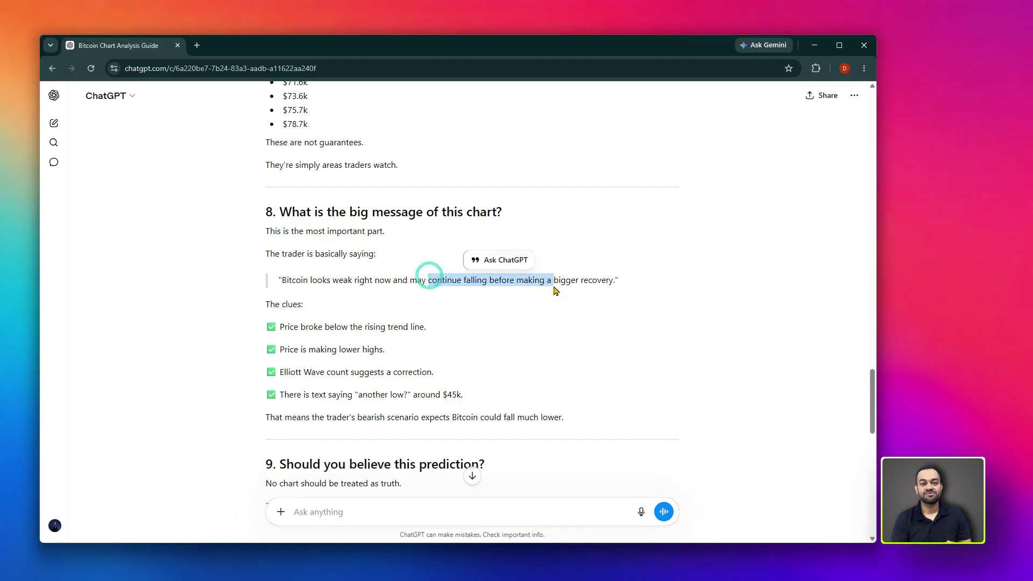
{"action": "left_click", "coordinate": [554, 282]}
{"action": "left_click_drag", "start_coordinate": [486, 281], "coordinate": [579, 281]}
{"action": "left_click", "coordinate": [582, 283]}
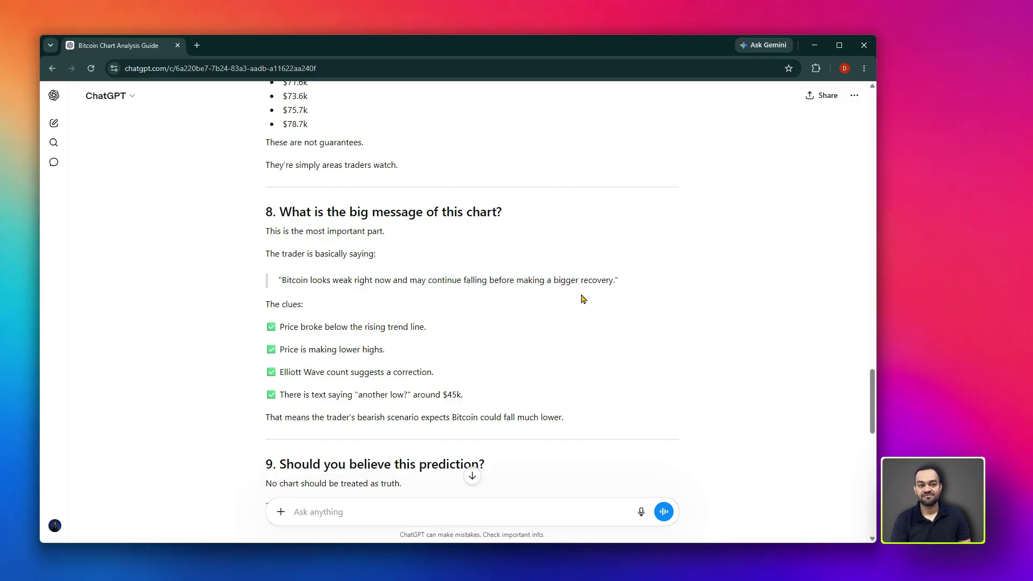
- Read section 9 of the reply, "Should you believe this prediction?"
{"action": "scroll", "coordinate": [571, 312], "scroll_direction": "down", "scroll_amount": 10}
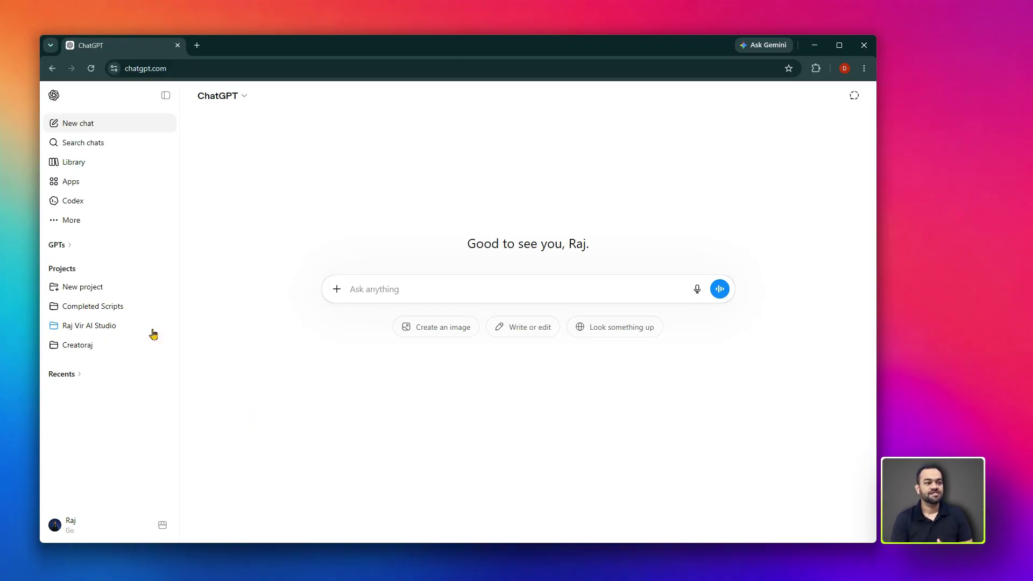
- Create a new project named "AI Niche"
{"action": "left_click", "coordinate": [82, 294]}
{"action": "left_click", "coordinate": [386, 300]}
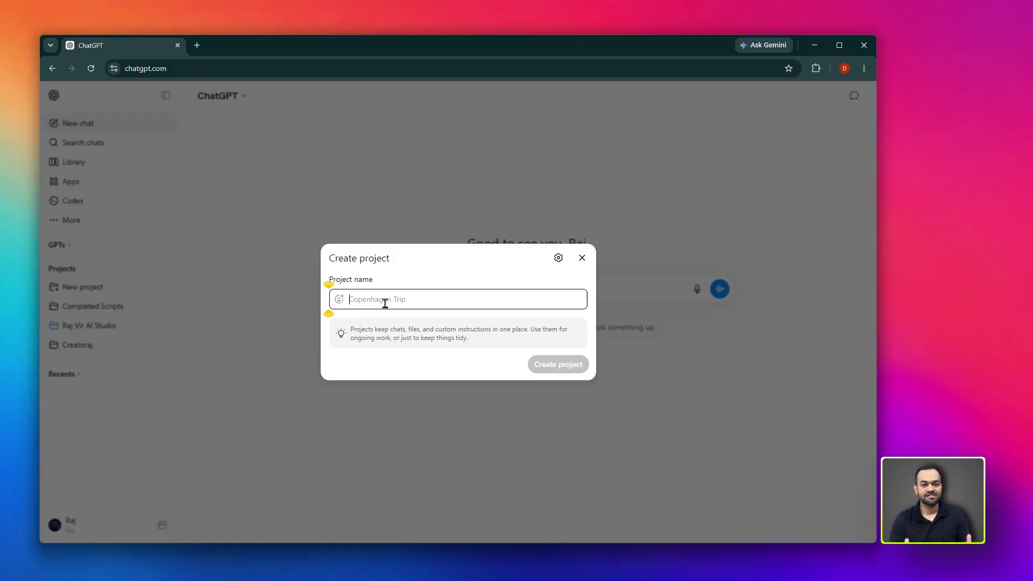
{"action": "type", "text": "YouTUbe"}
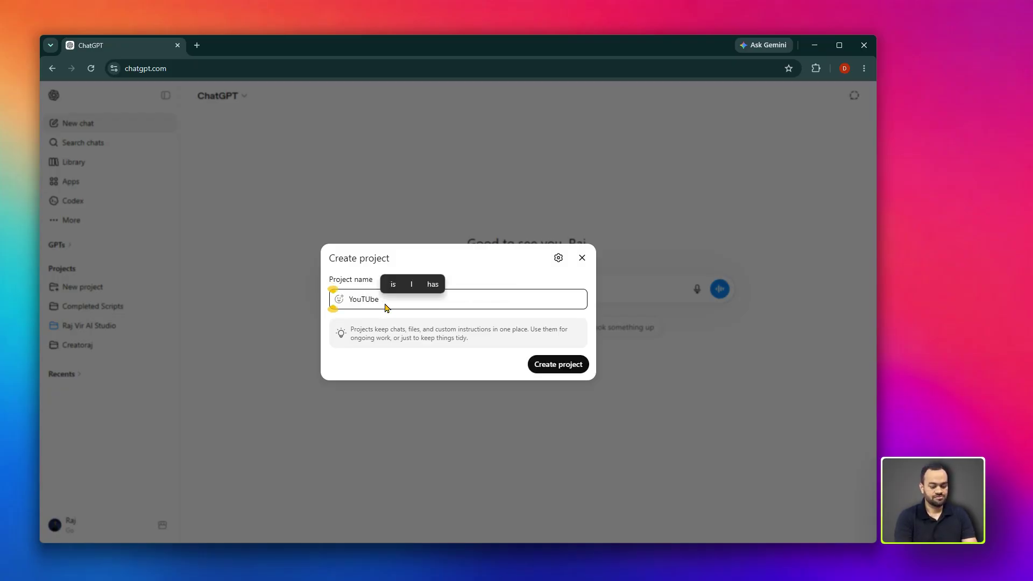
{"action": "key", "text": "BackSpace"}
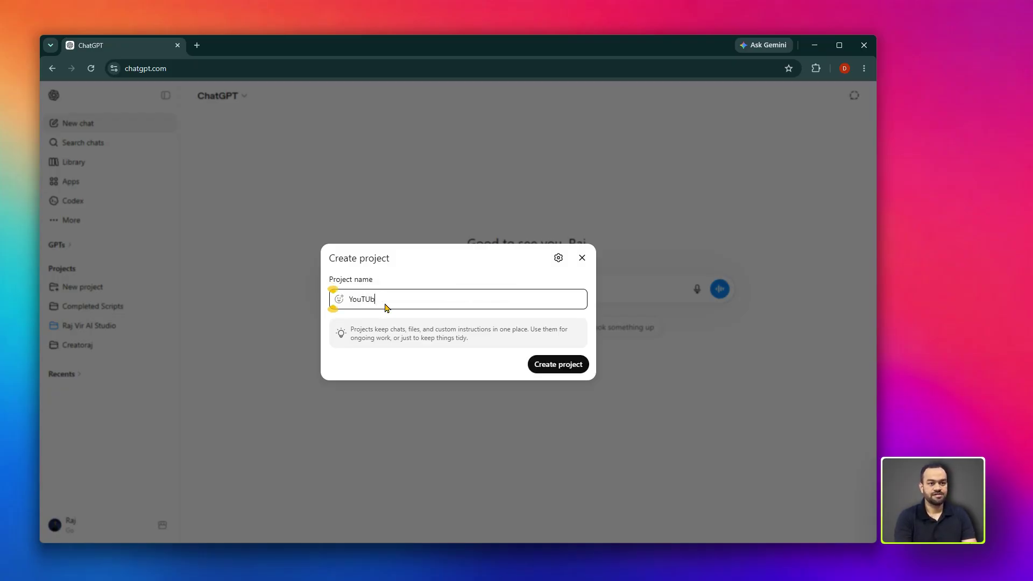
{"action": "key", "text": "ctrl+a"}
{"action": "type", "text": "AI "}
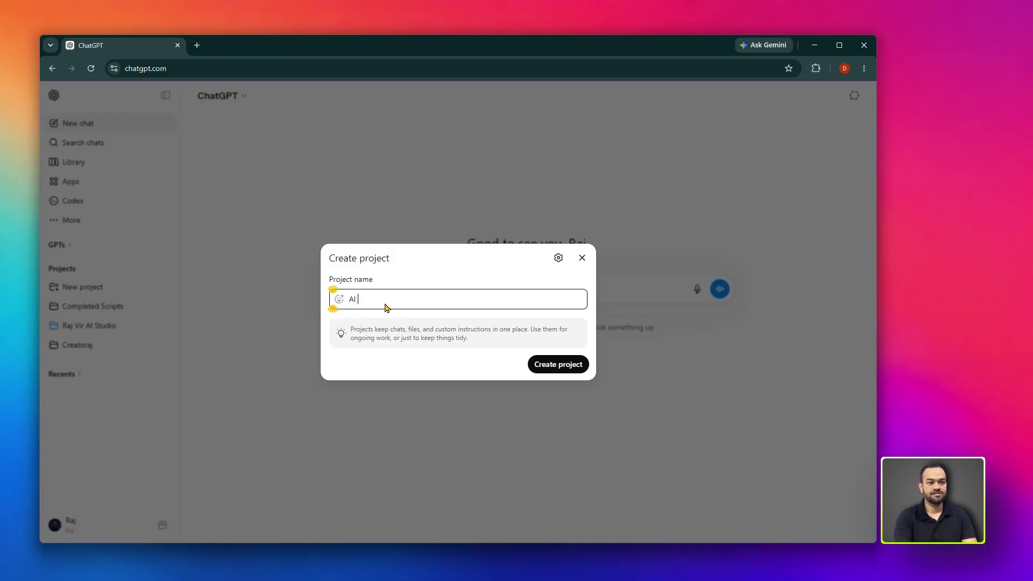
{"action": "type", "text": "Niche"}
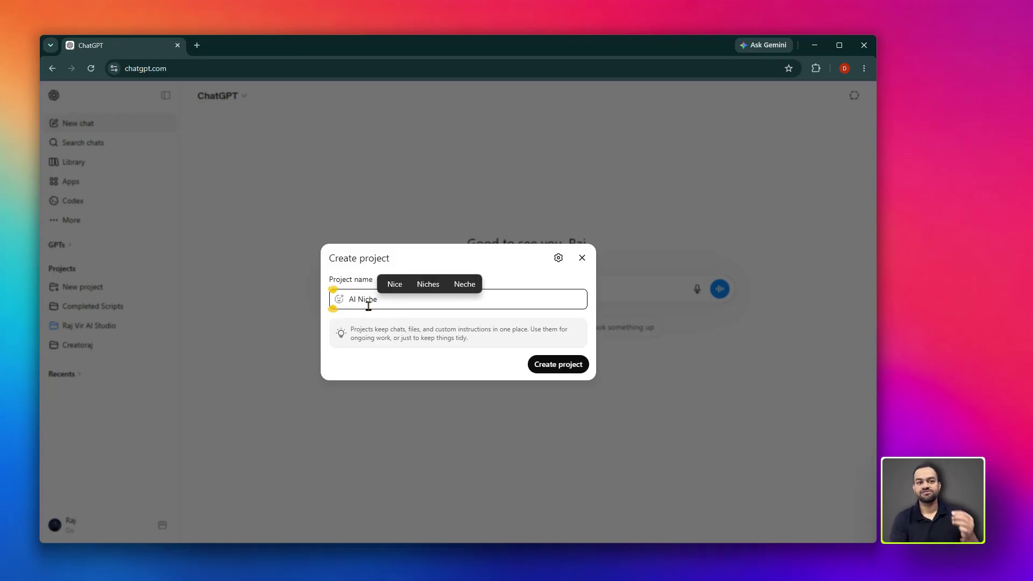
{"action": "left_click", "coordinate": [554, 371]}
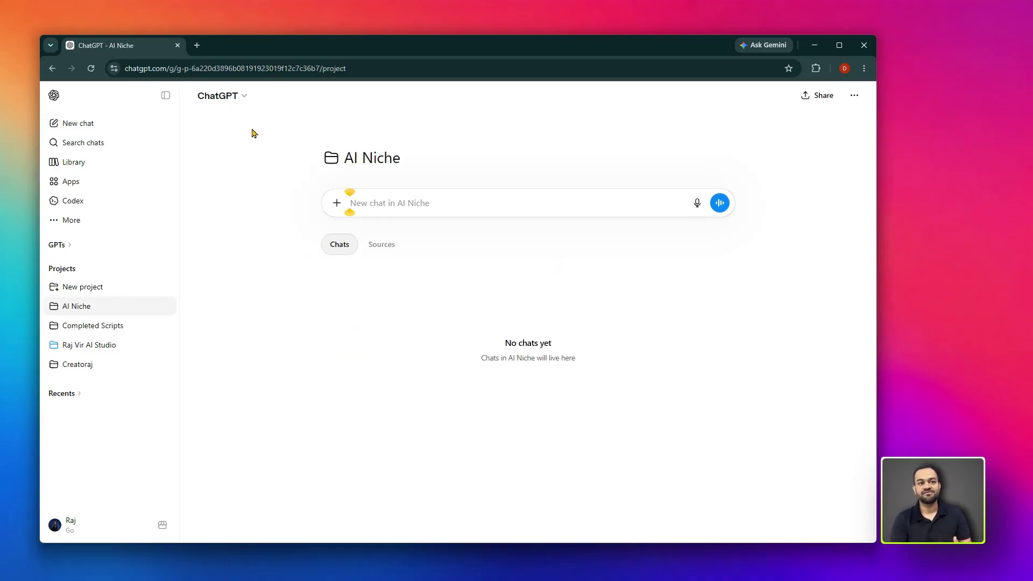
- Change the AI Niche project's folder icon colour to red, keeping the folder symbol
{"action": "left_click", "coordinate": [333, 160]}
{"action": "left_click", "coordinate": [354, 183]}
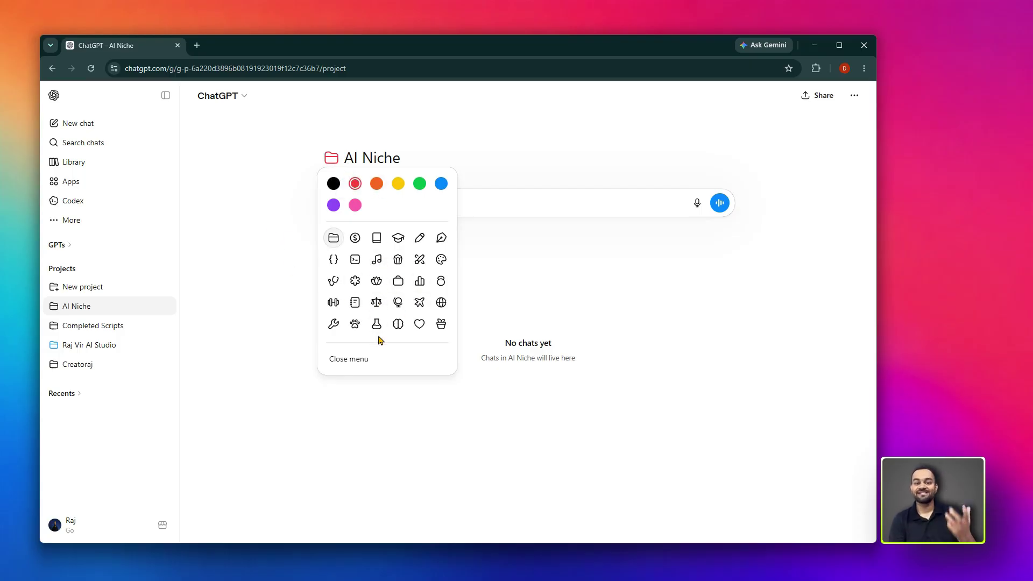
{"action": "left_click", "coordinate": [377, 358]}
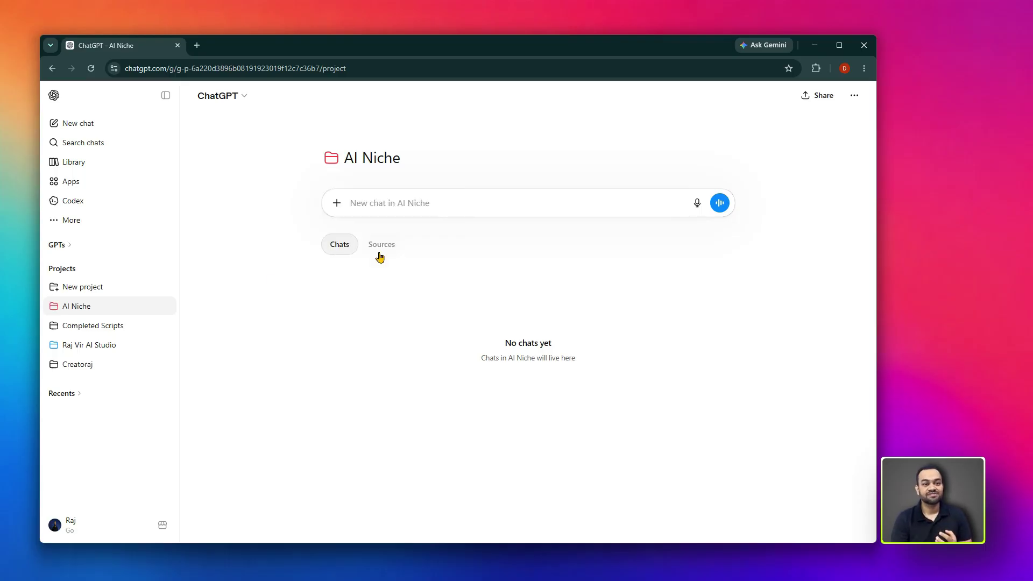
- View the AI Niche project's sources and the available ways to add sources, then close the dialog without adding any
{"action": "left_click", "coordinate": [380, 252]}
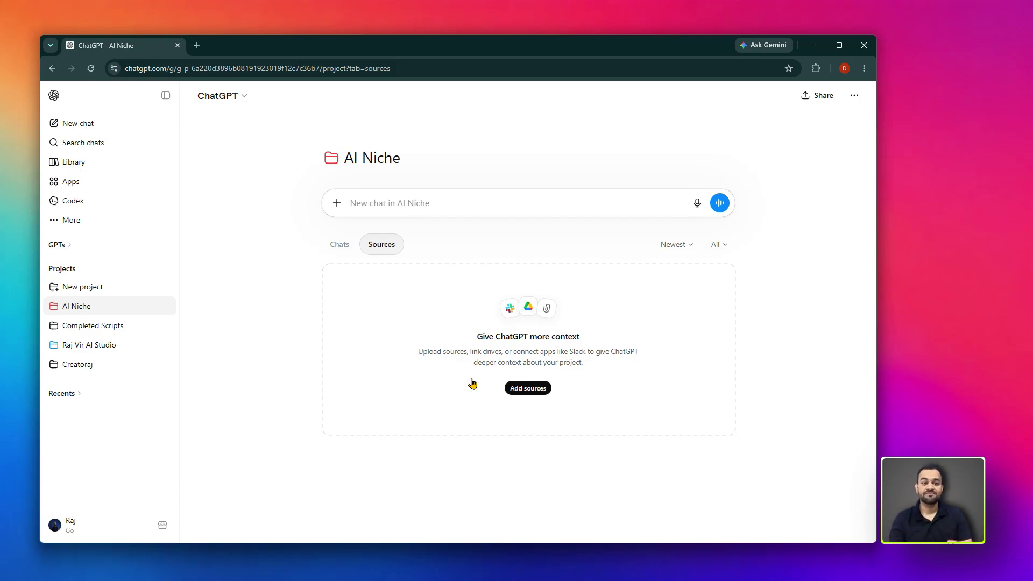
{"action": "left_click", "coordinate": [530, 389]}
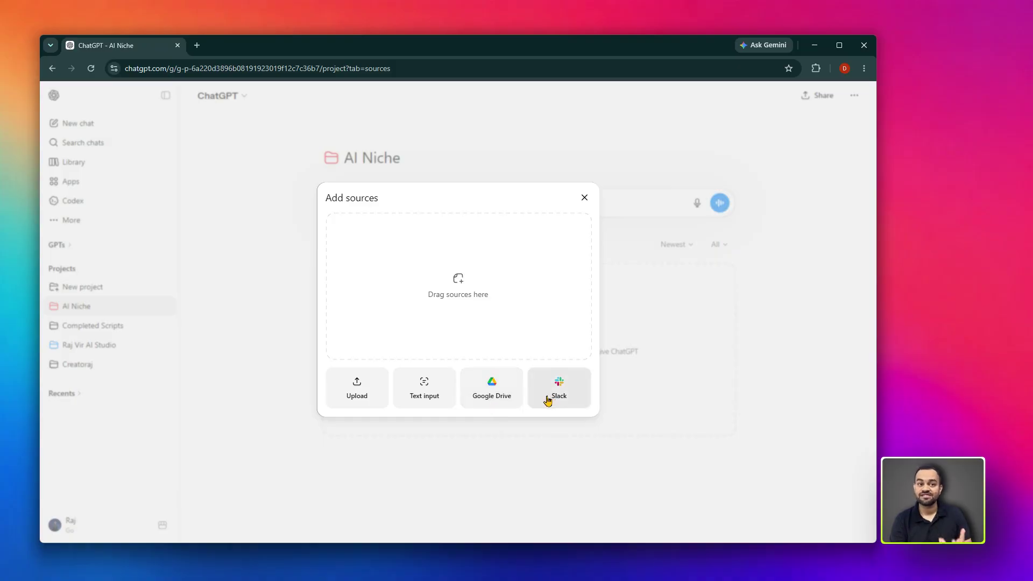
{"action": "left_click", "coordinate": [583, 196]}
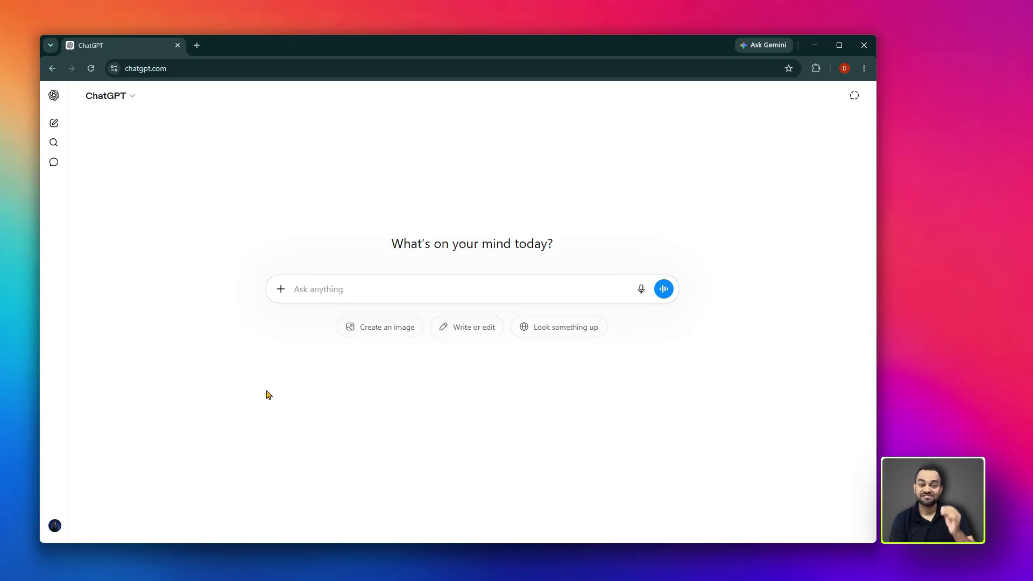
- Look through the tools available for a new prompt, including the additional ones such as Create task, then dismiss the list
{"action": "left_click", "coordinate": [281, 289]}
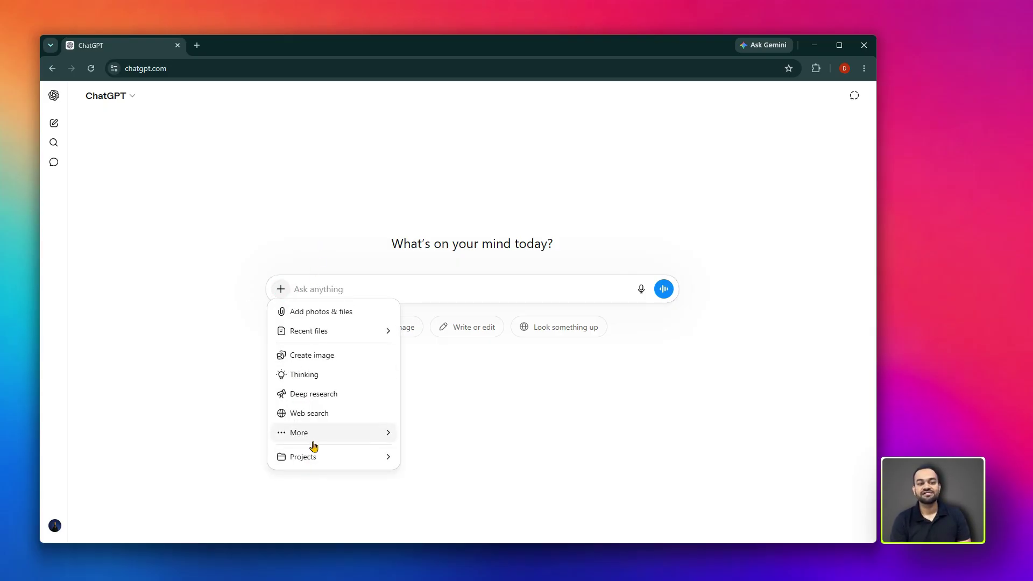
{"action": "mouse_move", "coordinate": [307, 435]}
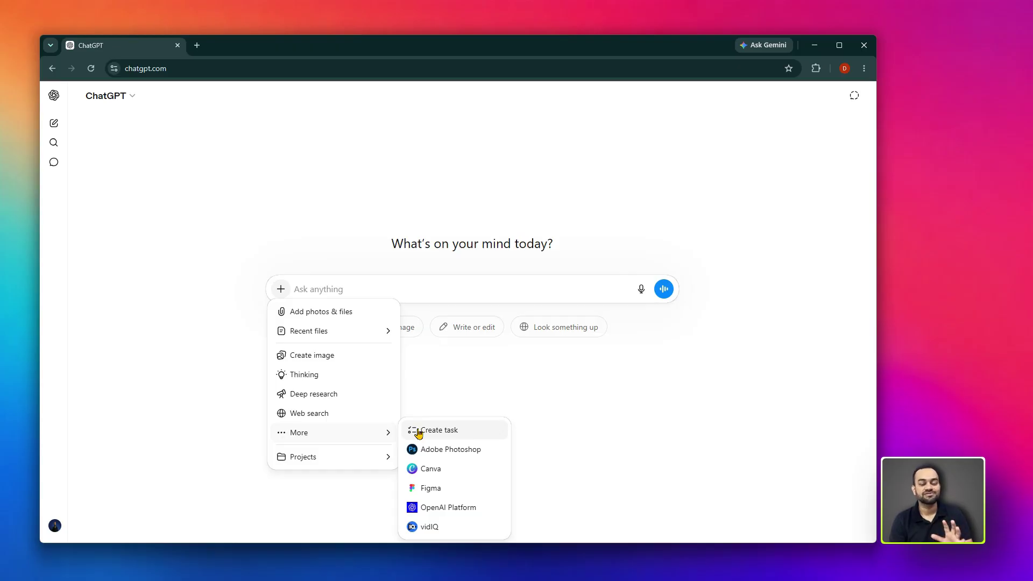
{"action": "left_click", "coordinate": [605, 394]}
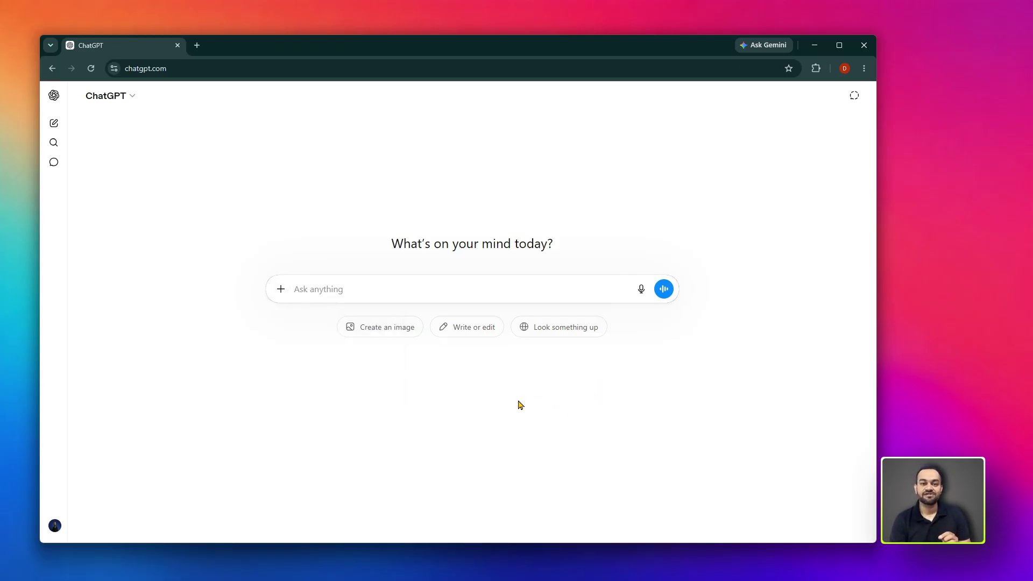
- Enable the Create task tool for the new prompt with the slash command "/tas"
{"action": "left_click", "coordinate": [310, 298]}
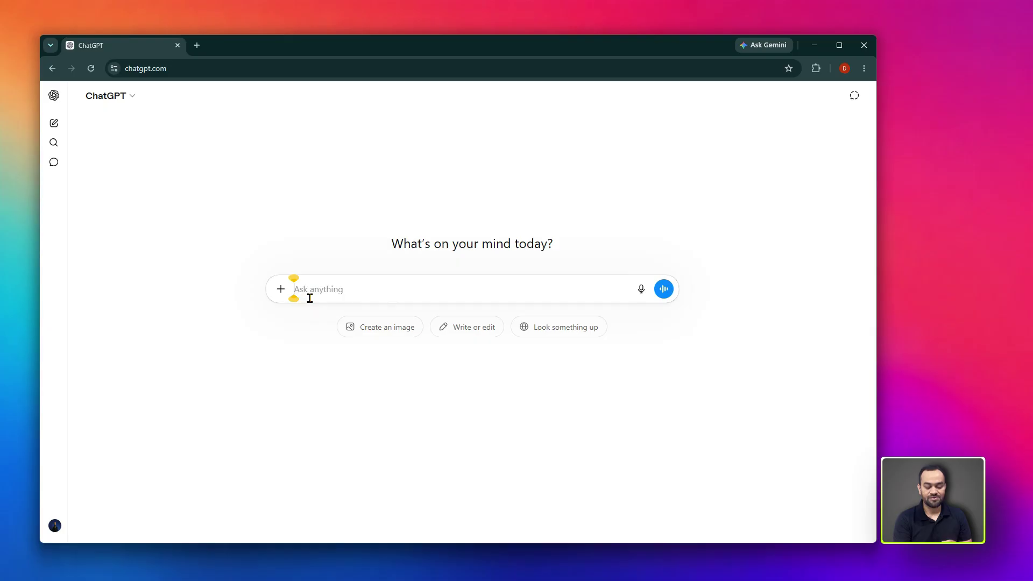
{"action": "type", "text": "/tas"}
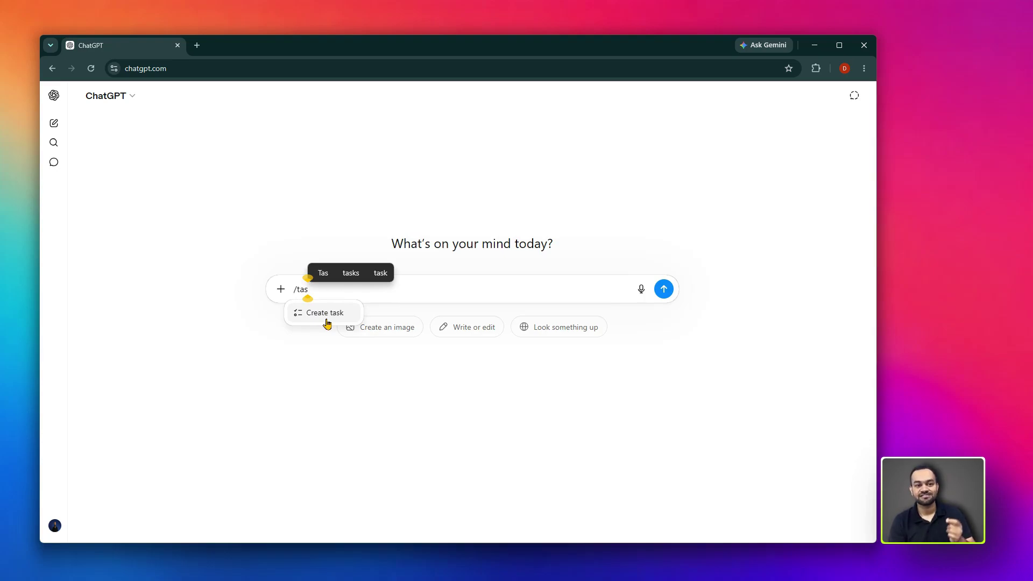
{"action": "left_click", "coordinate": [326, 320]}
- Dictate and send a task prompt asking ChatGPT to collect the previous day's AI news and deliver it every morning by 7 a.m
{"action": "left_click", "coordinate": [354, 300]}
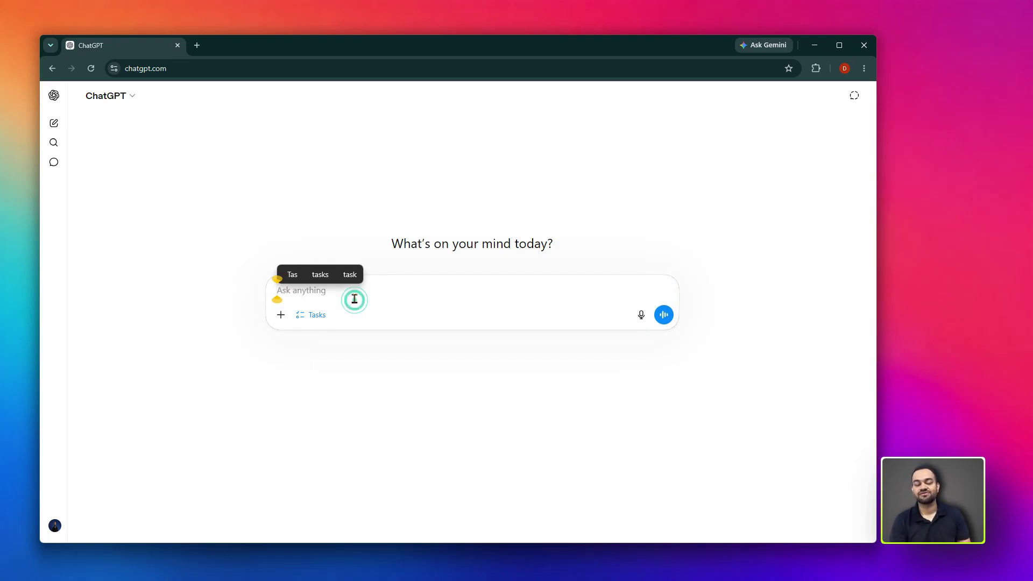
{"action": "left_click", "coordinate": [347, 292]}
{"action": "left_click", "coordinate": [348, 300]}
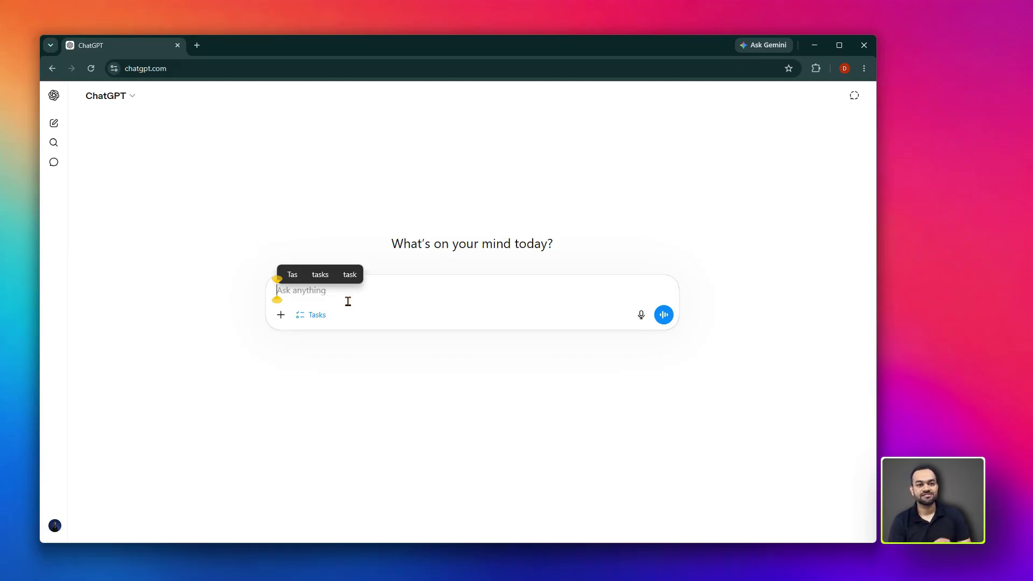
{"action": "left_click", "coordinate": [348, 301]}
{"action": "left_click", "coordinate": [641, 315]}
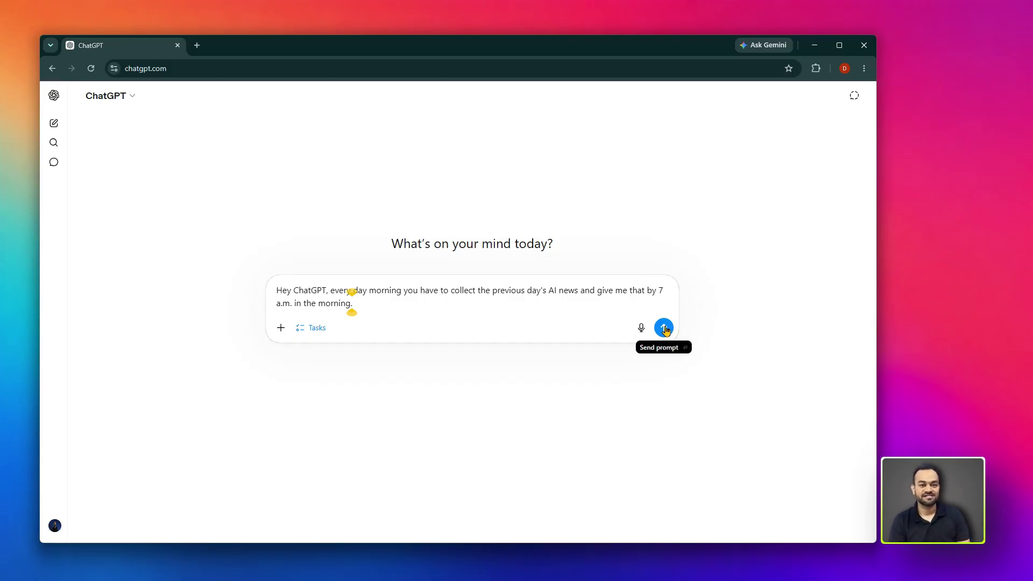
{"action": "left_click", "coordinate": [665, 330]}
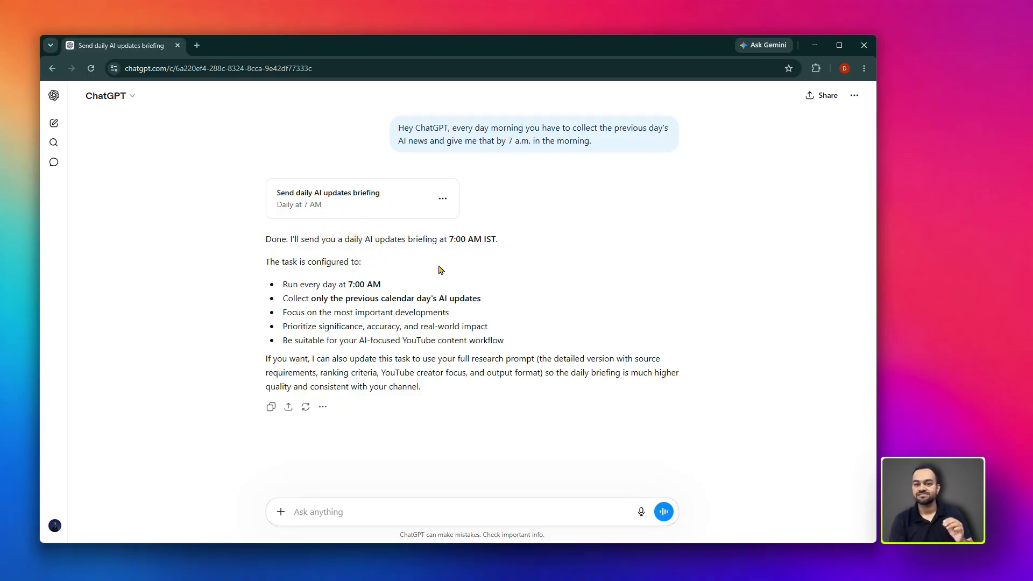
- Open the daily AI updates briefing for editing, review its name, instructions and repeat options, and save the schedule
{"action": "left_click", "coordinate": [439, 205]}
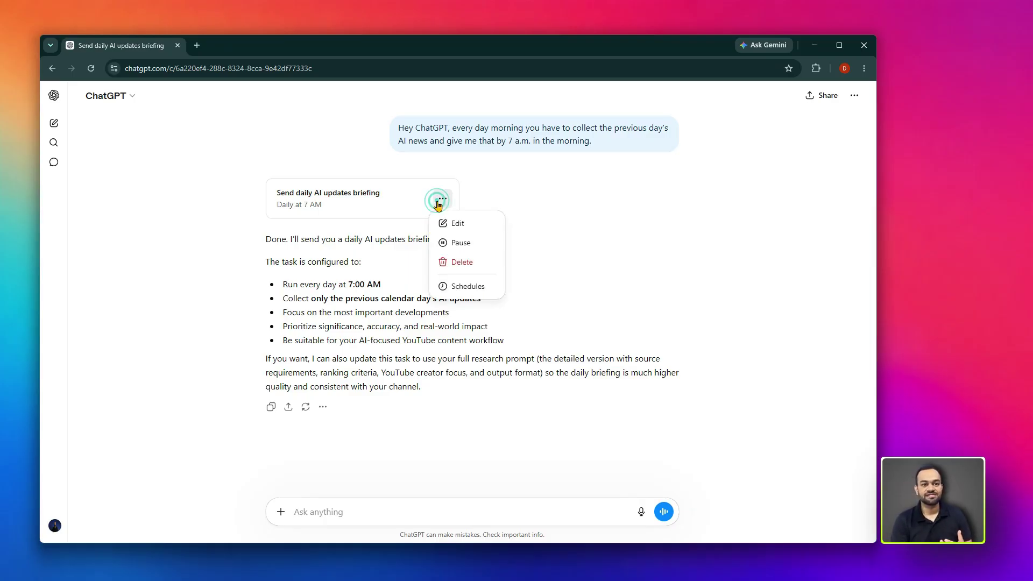
{"action": "left_click", "coordinate": [464, 223]}
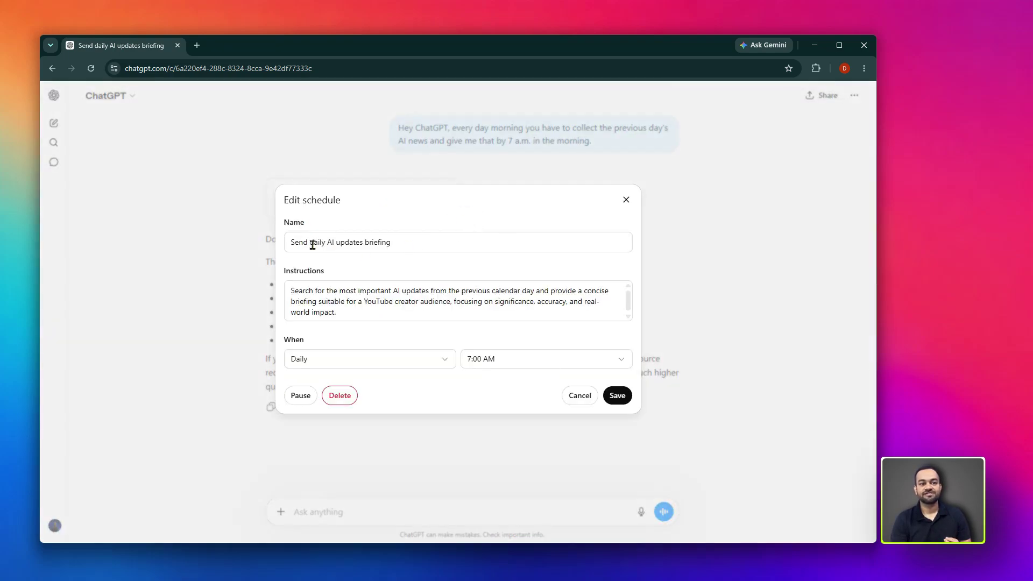
{"action": "left_click_drag", "start_coordinate": [290, 243], "coordinate": [392, 243]}
{"action": "left_click_drag", "start_coordinate": [291, 291], "coordinate": [374, 326]}
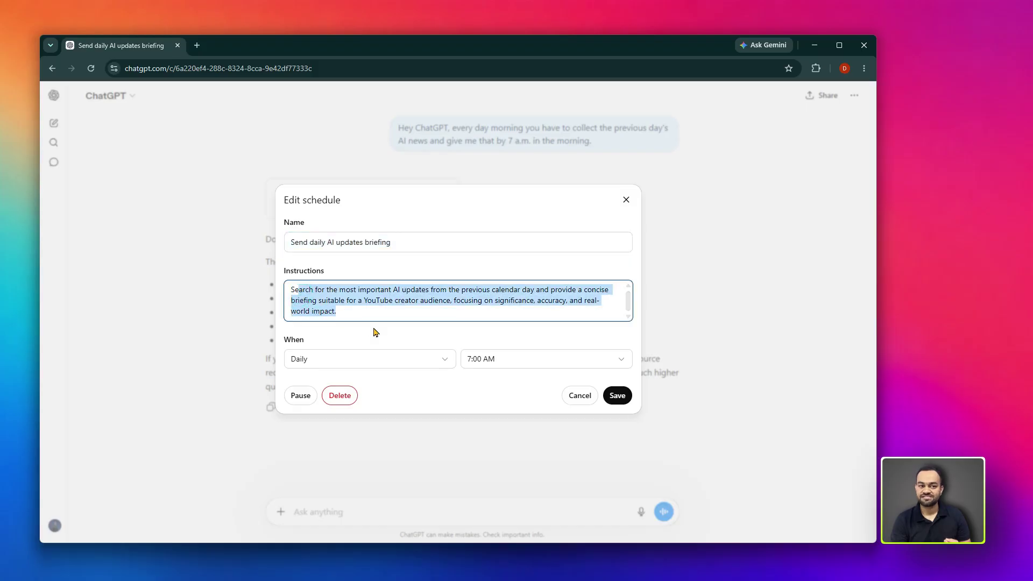
{"action": "left_click", "coordinate": [327, 360]}
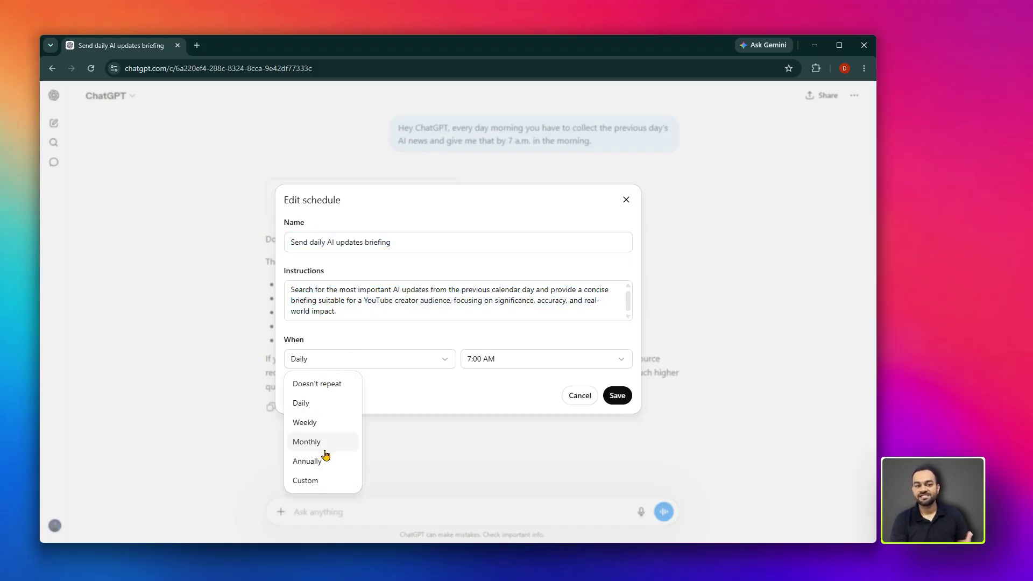
{"action": "left_click", "coordinate": [485, 365]}
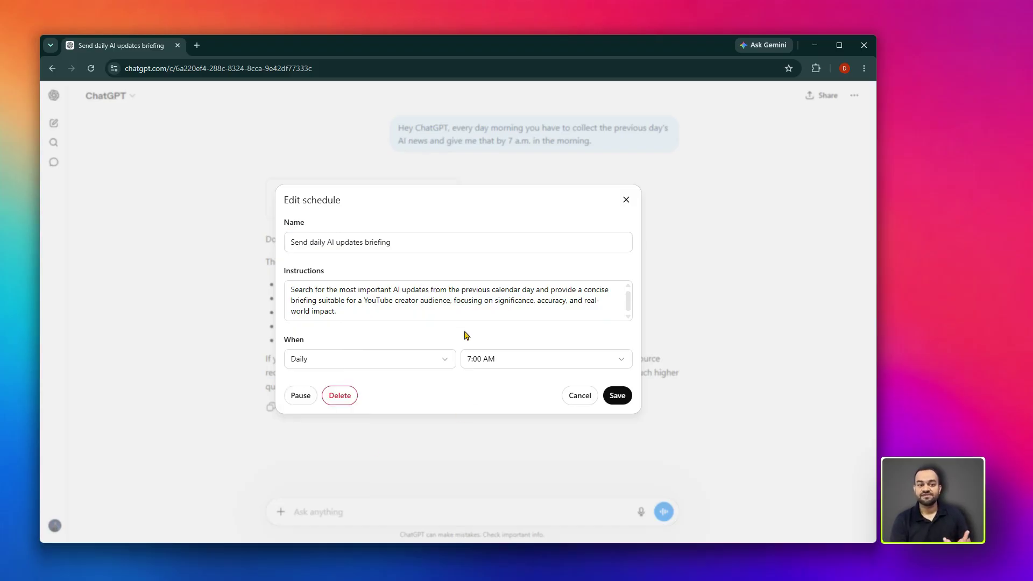
{"action": "left_click", "coordinate": [613, 397]}
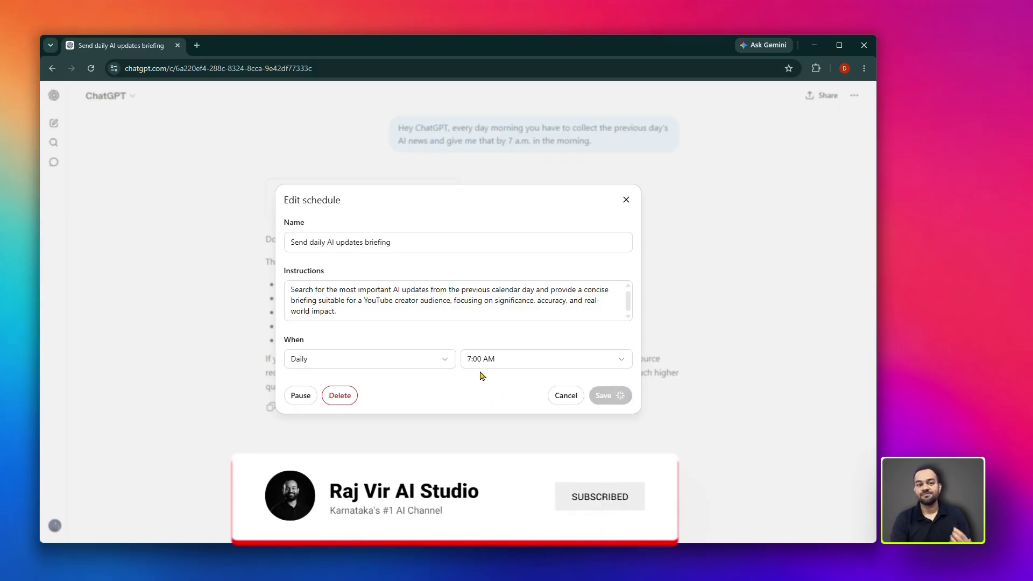